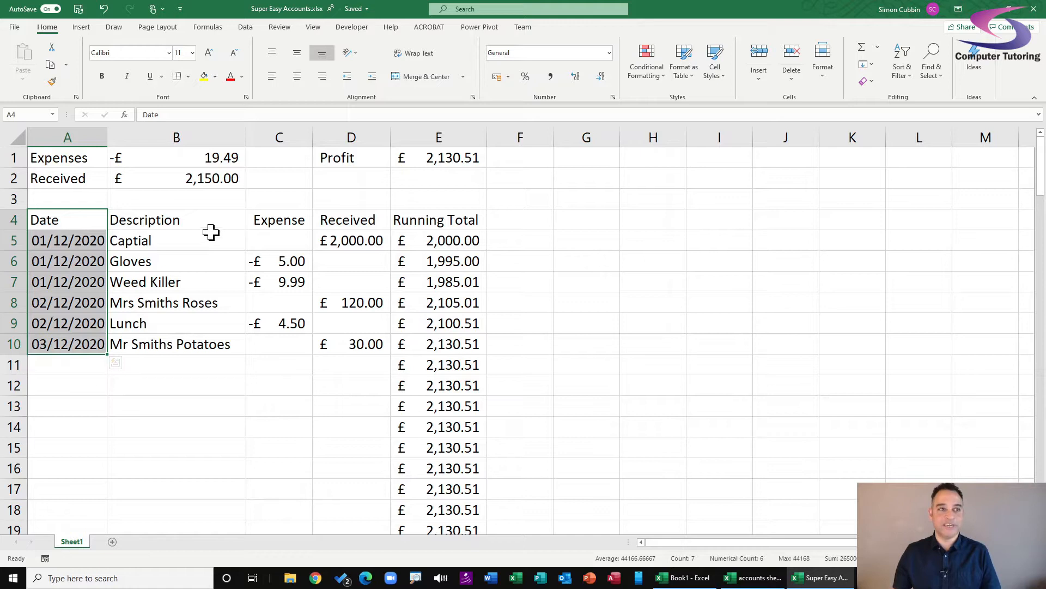
# Step: Examine the Description, Expense, Received and Running Total columns of the sample accounts, plus the formula behind the Expenses total in B1
pyautogui.moveTo(210, 219); pyautogui.dragTo(243, 327)
pyautogui.click(282, 226)
pyautogui.moveTo(281, 229); pyautogui.dragTo(287, 341)
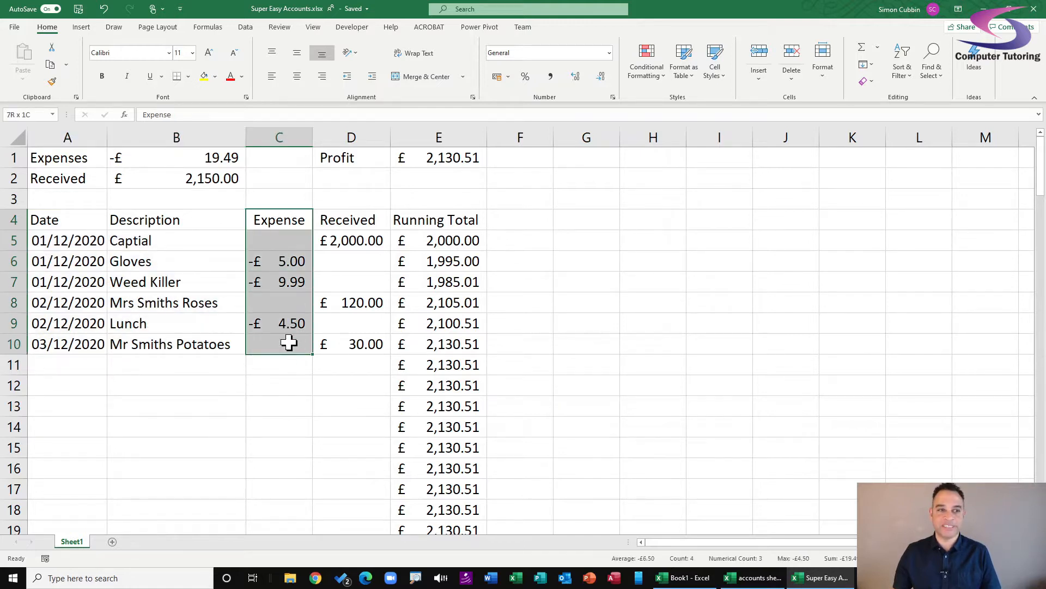
pyautogui.moveTo(362, 226); pyautogui.dragTo(355, 346)
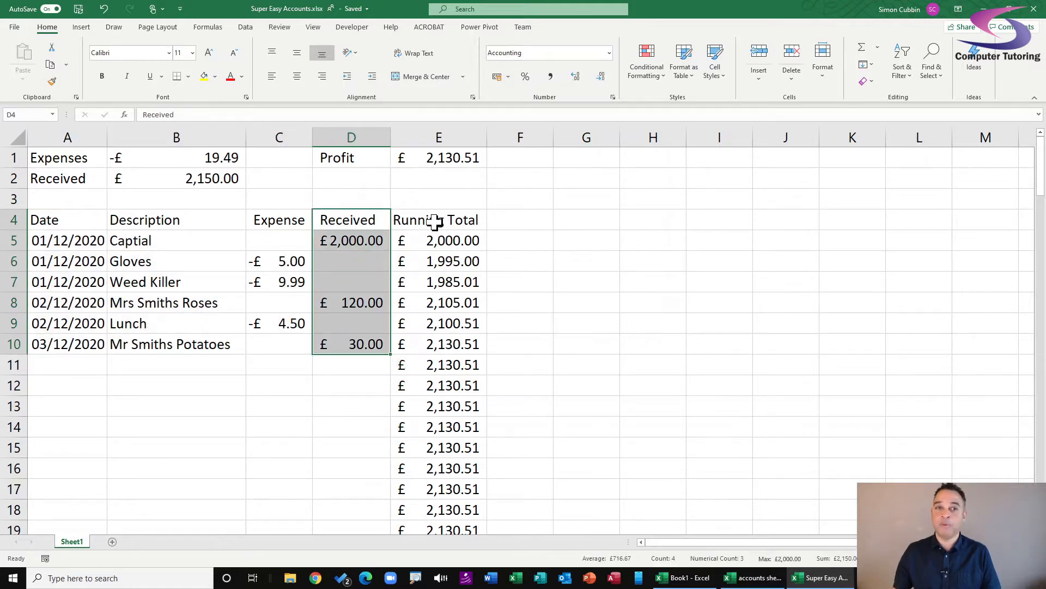
pyautogui.moveTo(436, 222); pyautogui.dragTo(427, 359)
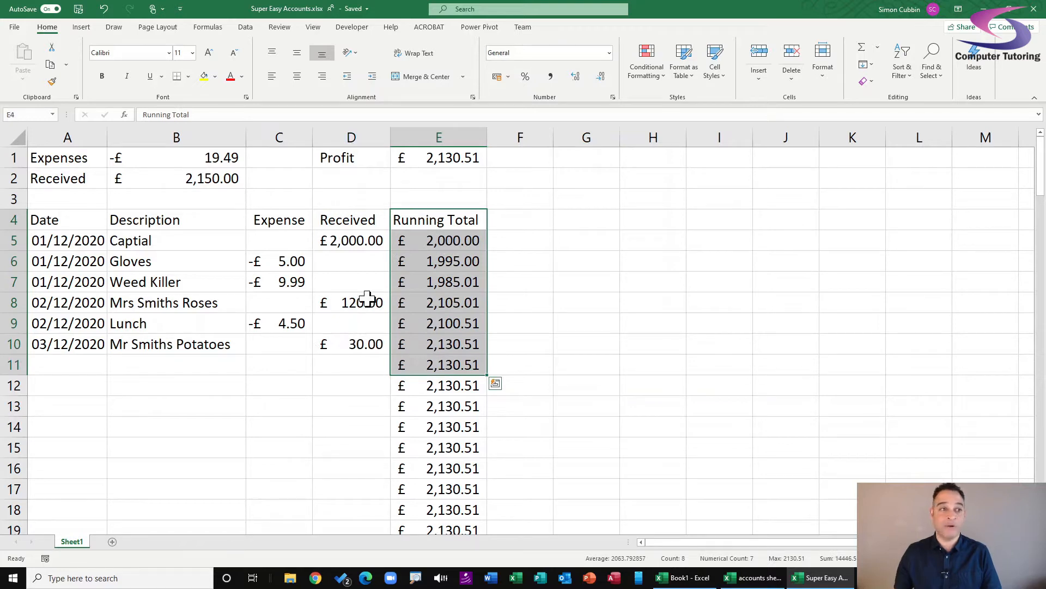
pyautogui.click(158, 159)
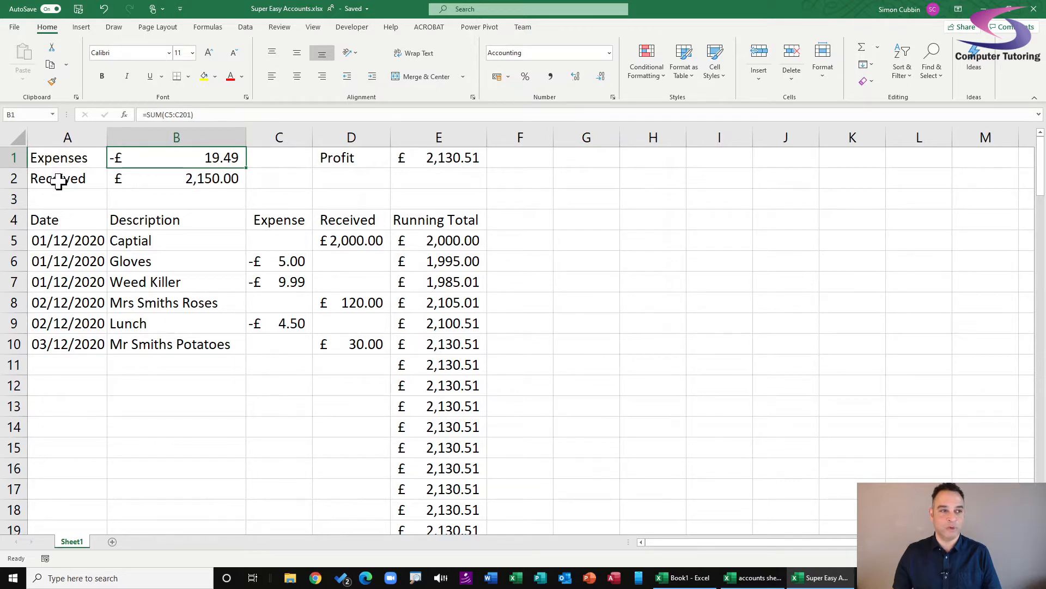
# Step: Replace the Profit label in cell D1 with "Balance"
pyautogui.click(367, 158)
pyautogui.write('Balance')
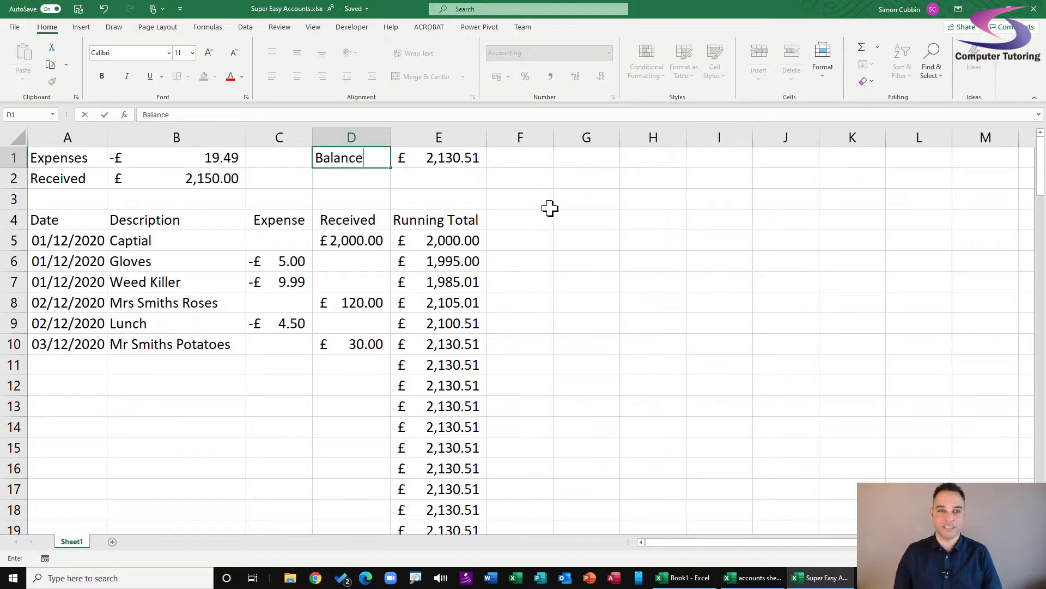
pyautogui.press('Return')
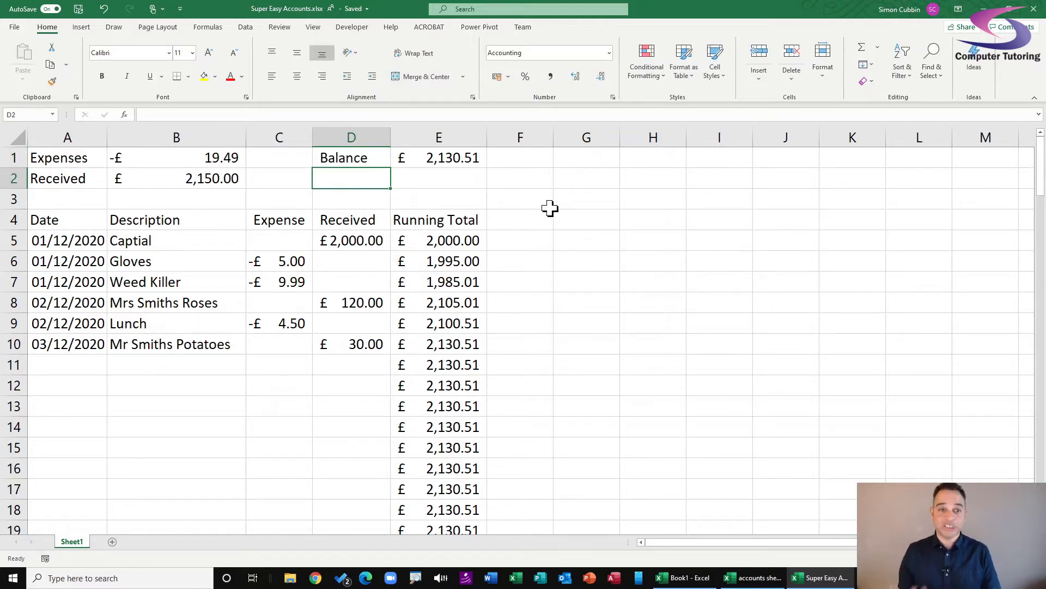
# Step: Switch to the blank workbook Book1
pyautogui.click(684, 577)
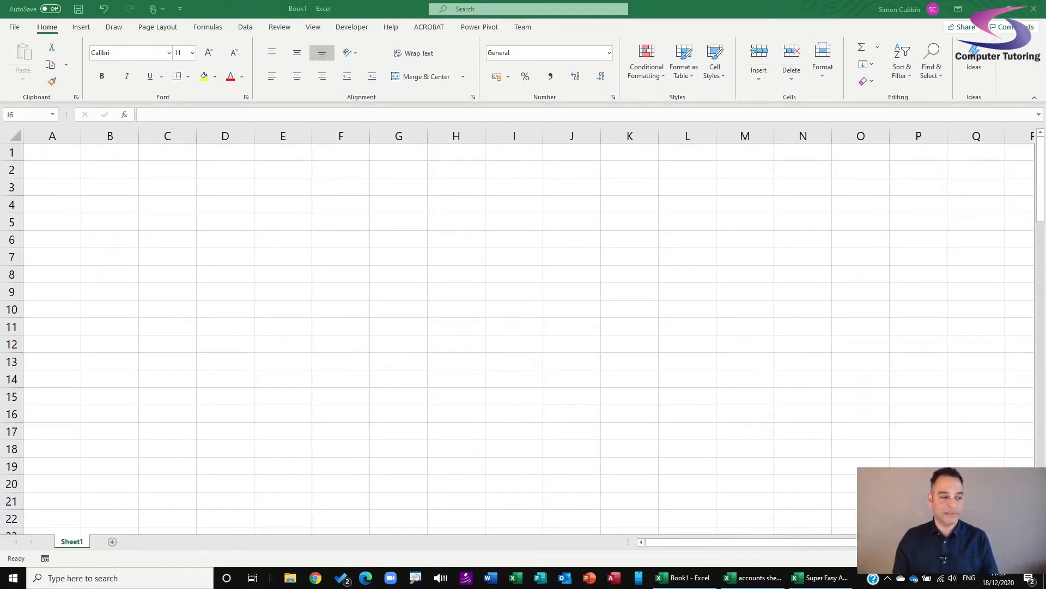
pyautogui.click(1015, 558)
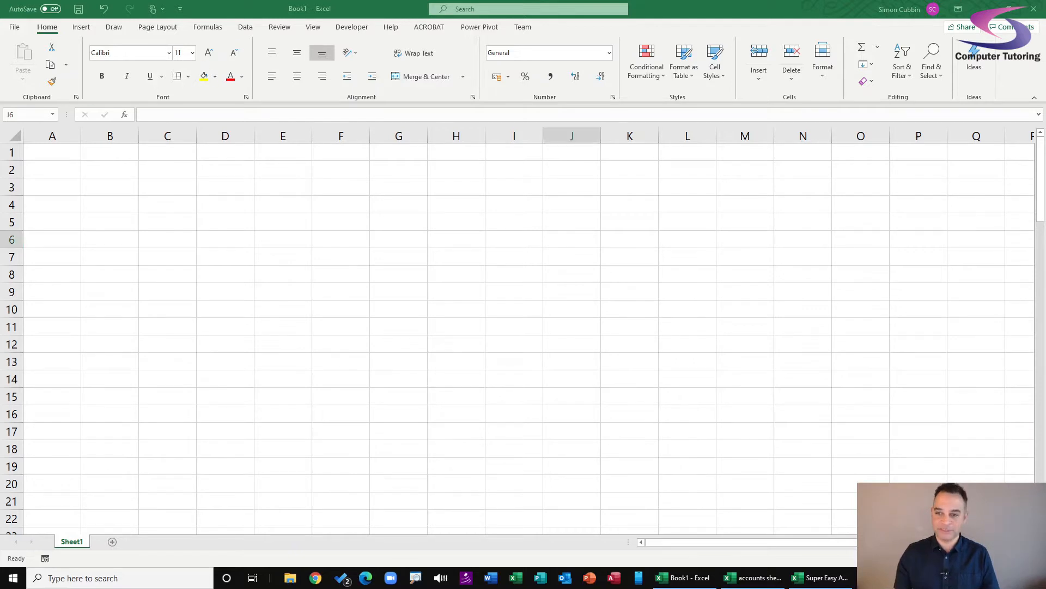
pyautogui.scroll(1, 132, 315)
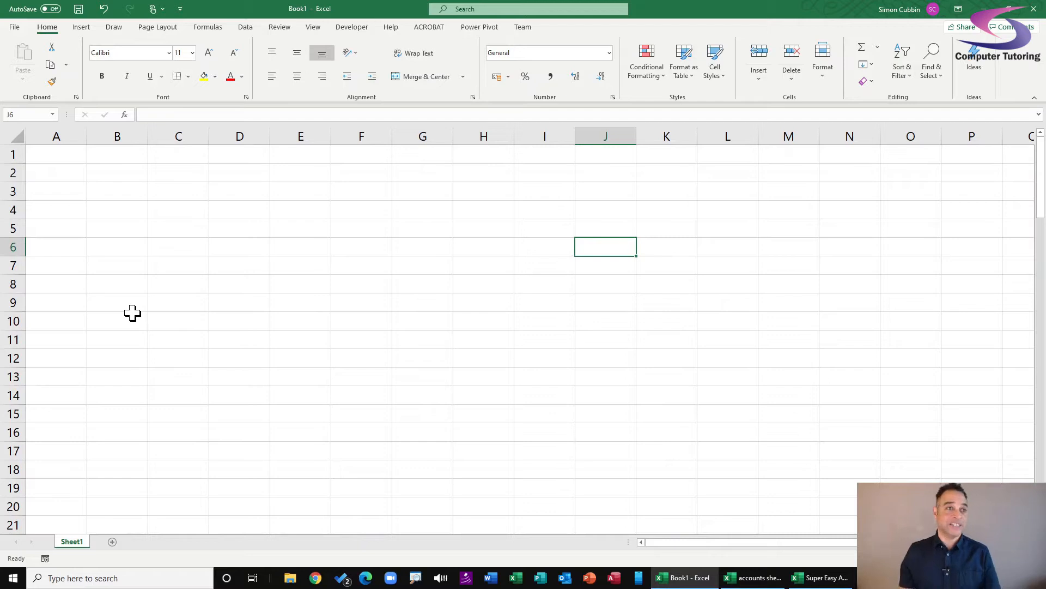
# Step: Enter the headings "Date" in A1 and "Description" in B1, and widen column B to fit its heading
pyautogui.click(59, 154)
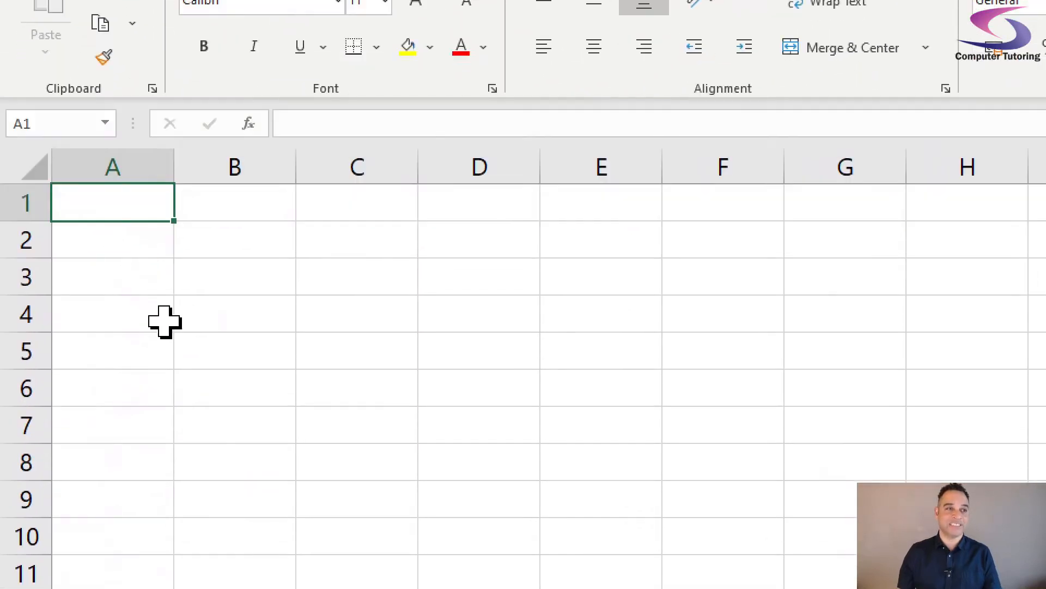
pyautogui.write('Date')
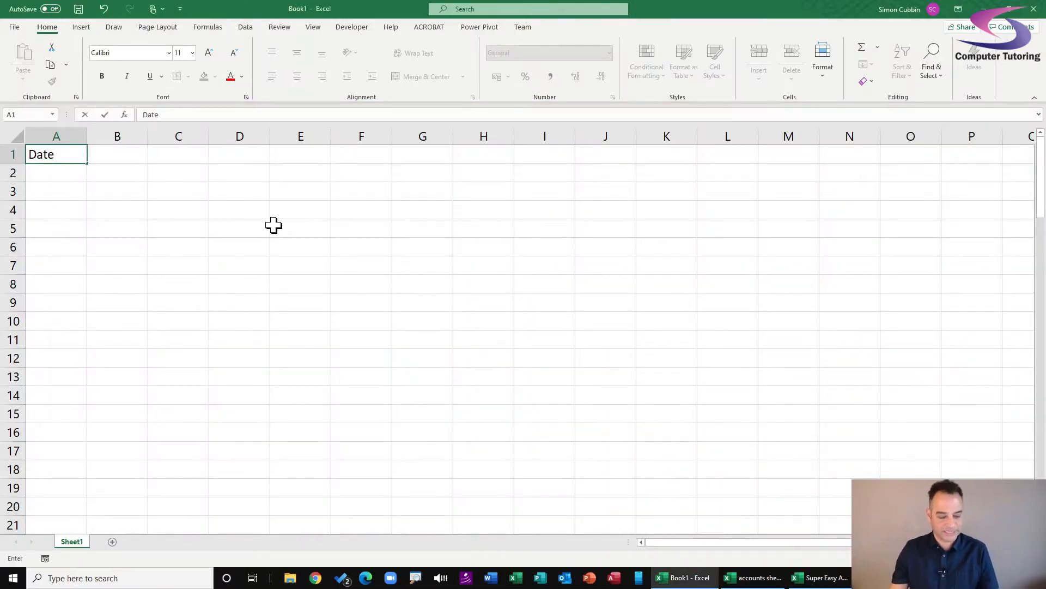
pyautogui.press('Tab')
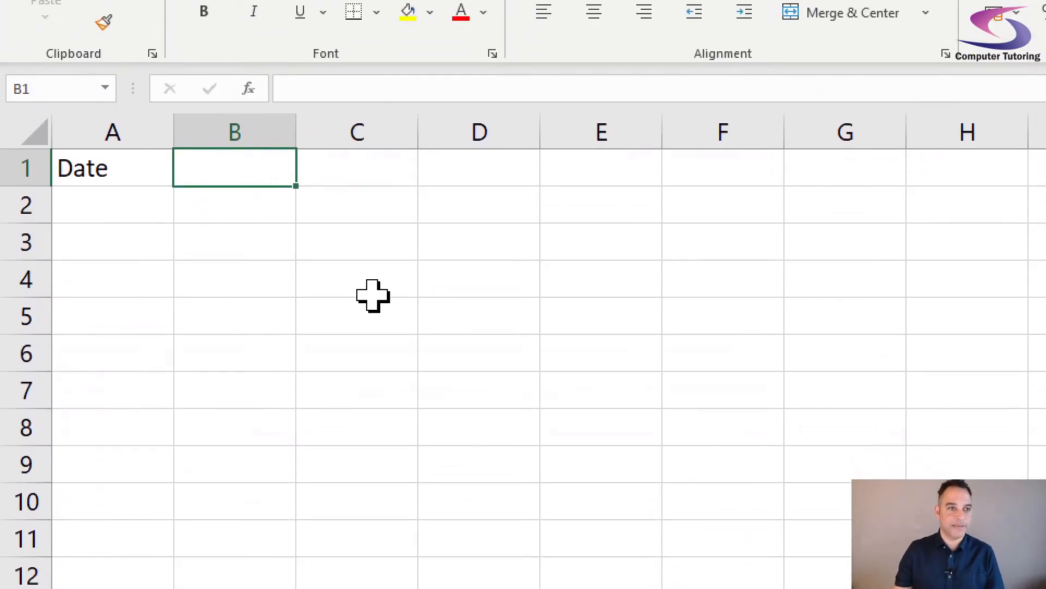
pyautogui.write('Description')
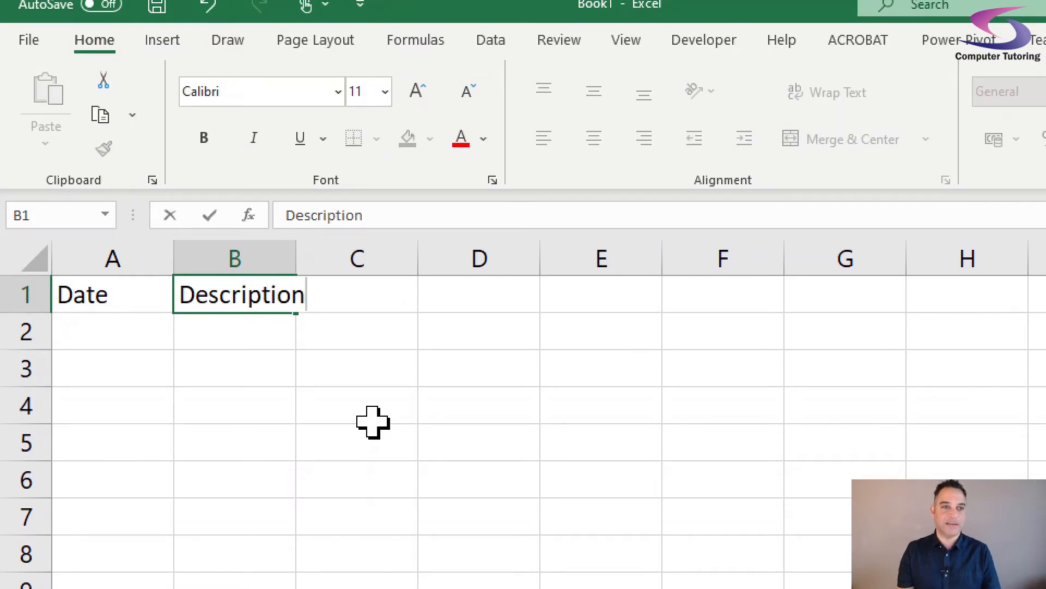
pyautogui.press('Tab')
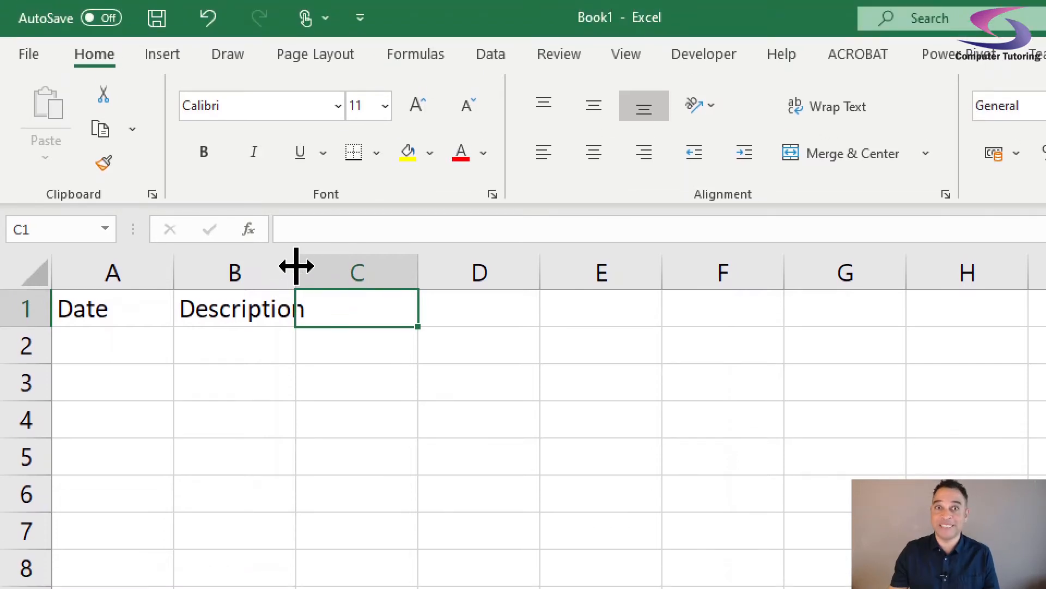
pyautogui.moveTo(296, 266); pyautogui.dragTo(317, 266)
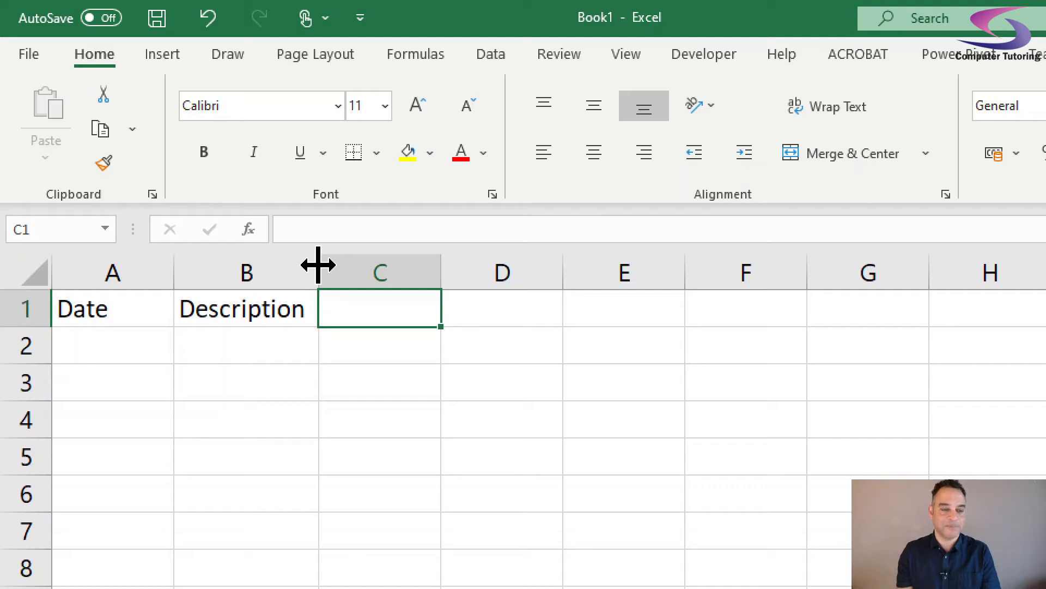
# Step: Enter the headings "Expense", "Received" and "Running Total" in C1 to E1, and auto-fit column E to its heading
pyautogui.write('Expense')
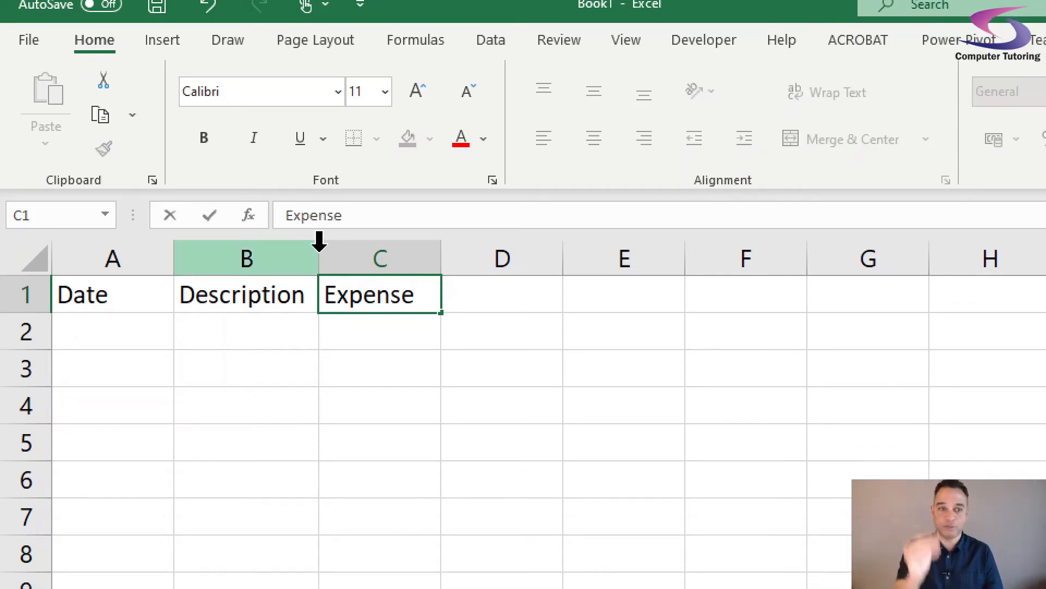
pyautogui.press('Tab')
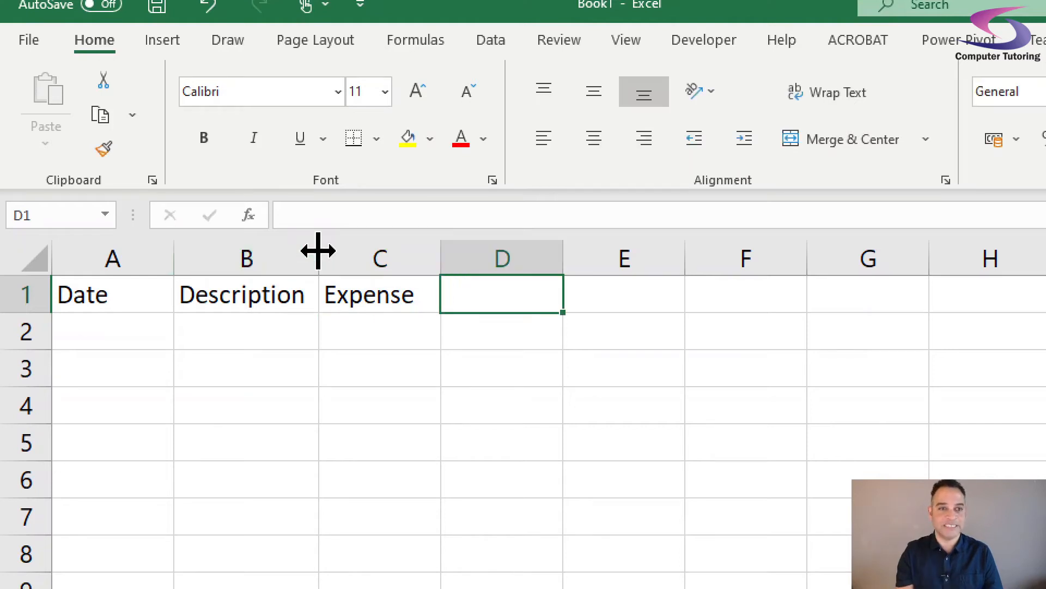
pyautogui.write('Received')
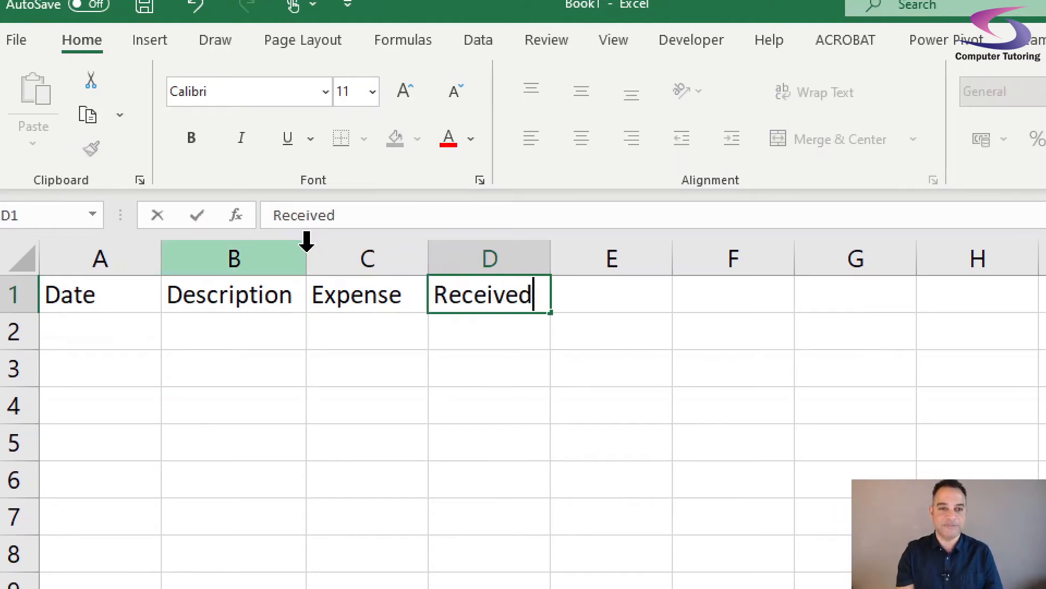
pyautogui.press('Tab')
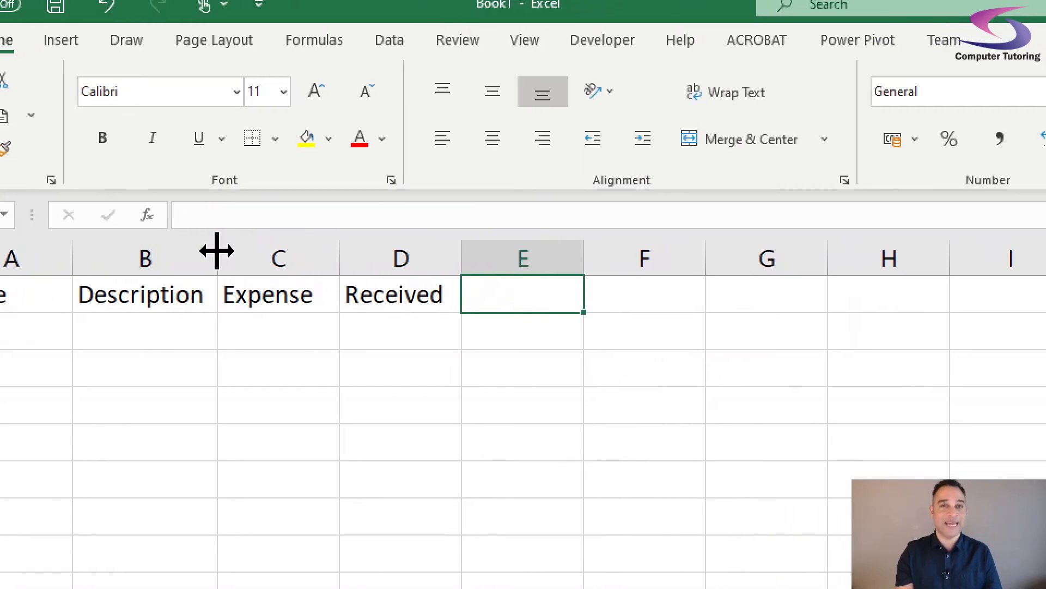
pyautogui.write('Running Tot')
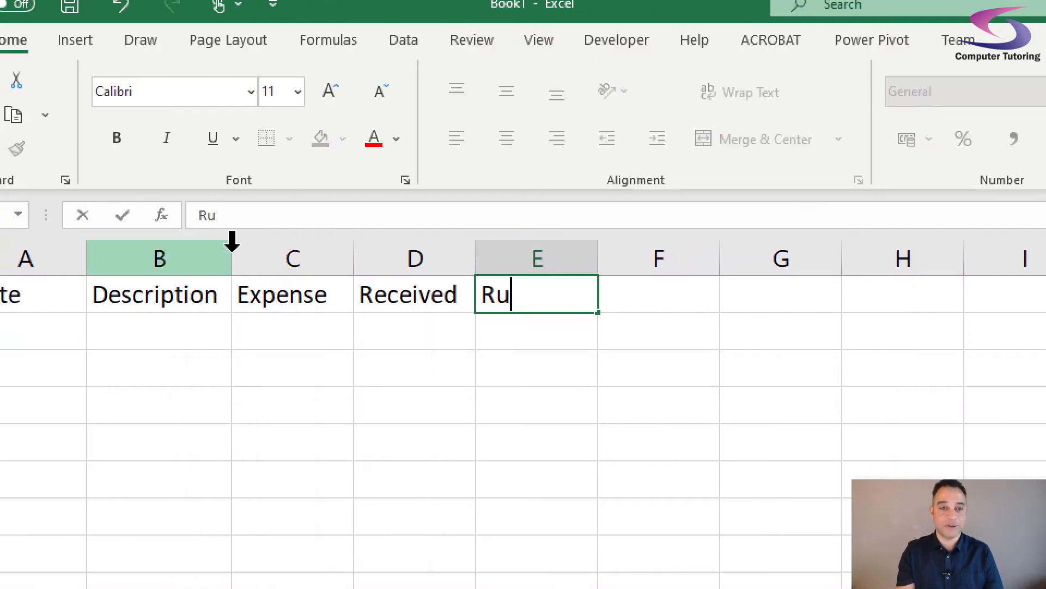
pyautogui.write('al')
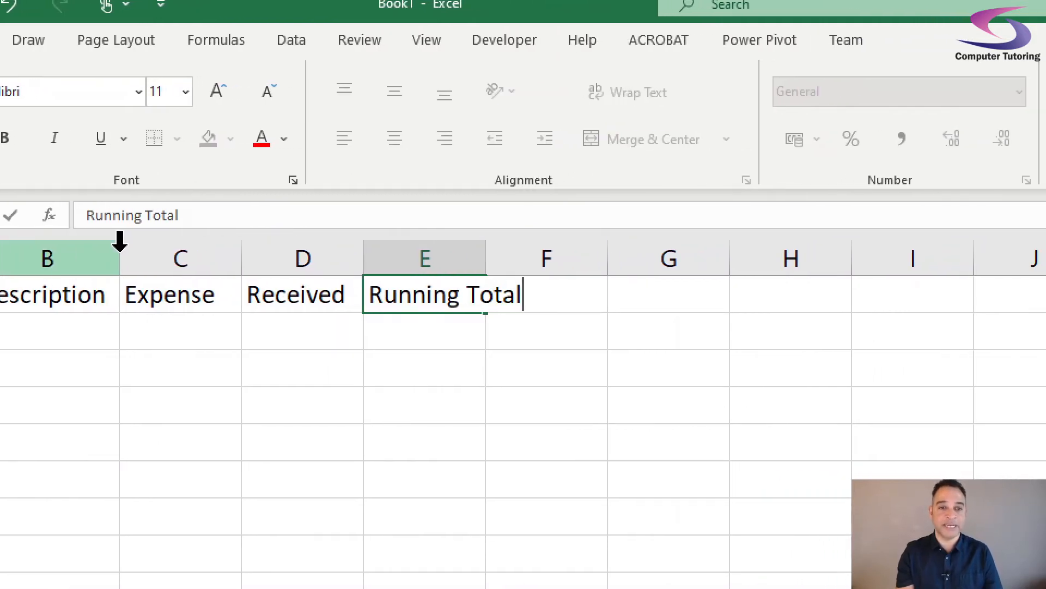
pyautogui.press('Tab')
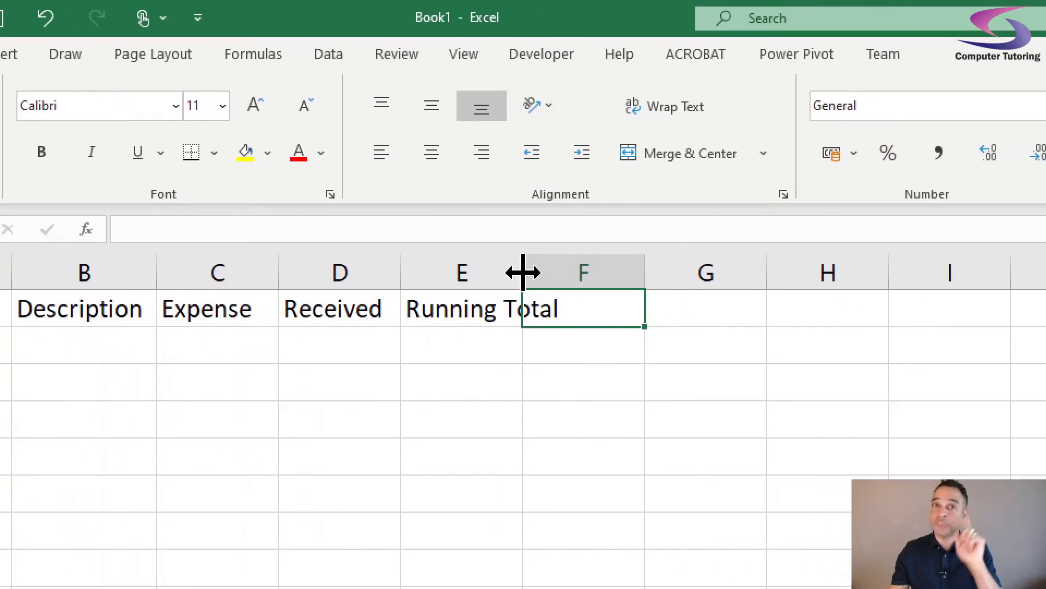
pyautogui.doubleClick(523, 273)
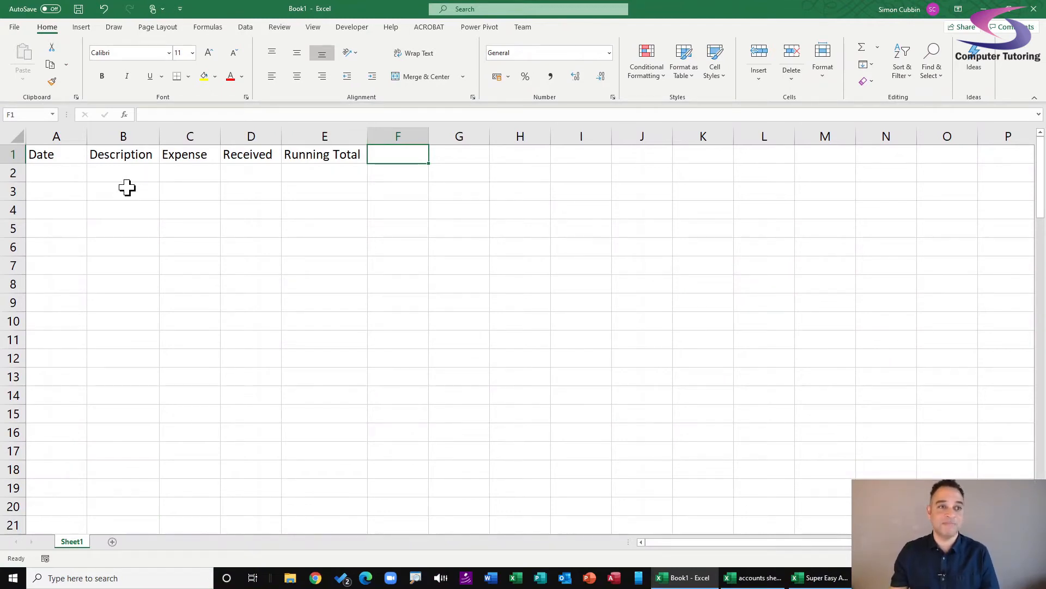
# Step: Enter the date 1/12/2020 in cell A2 under the Date heading
pyautogui.click(54, 173)
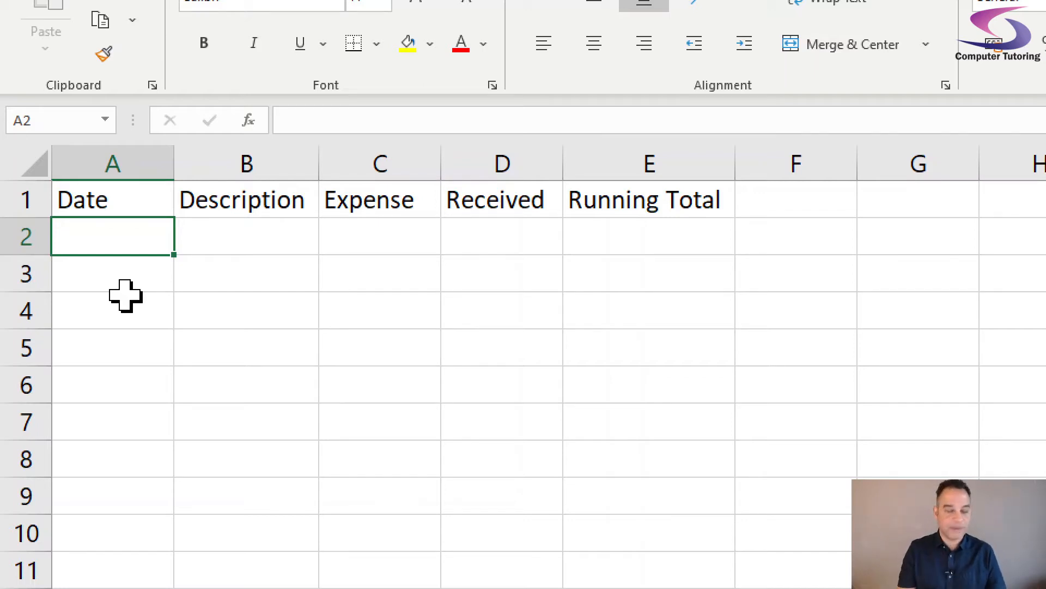
pyautogui.write('1/')
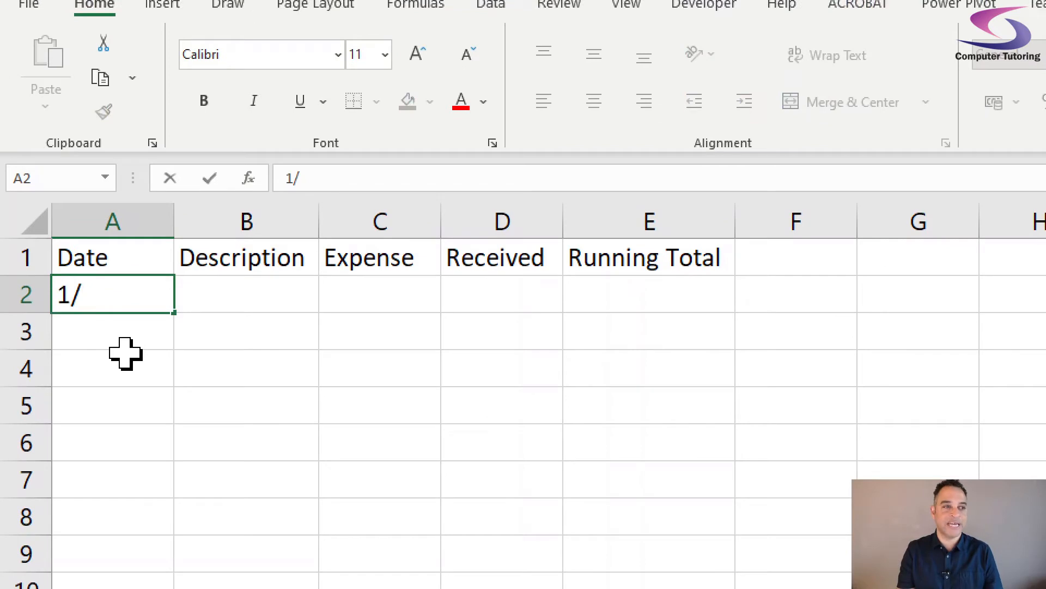
pyautogui.write('12/2020')
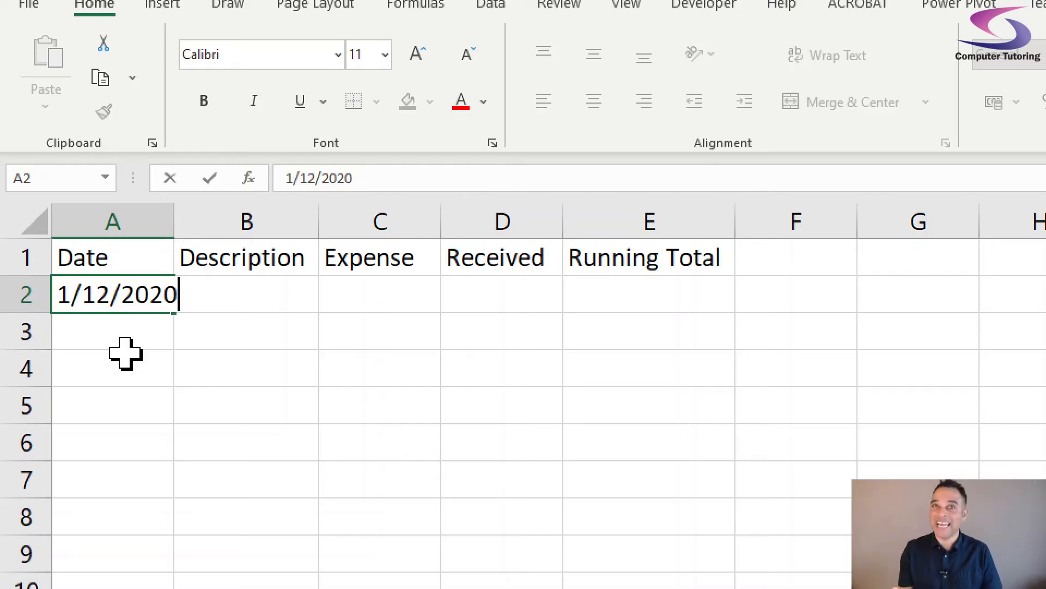
pyautogui.press('Tab')
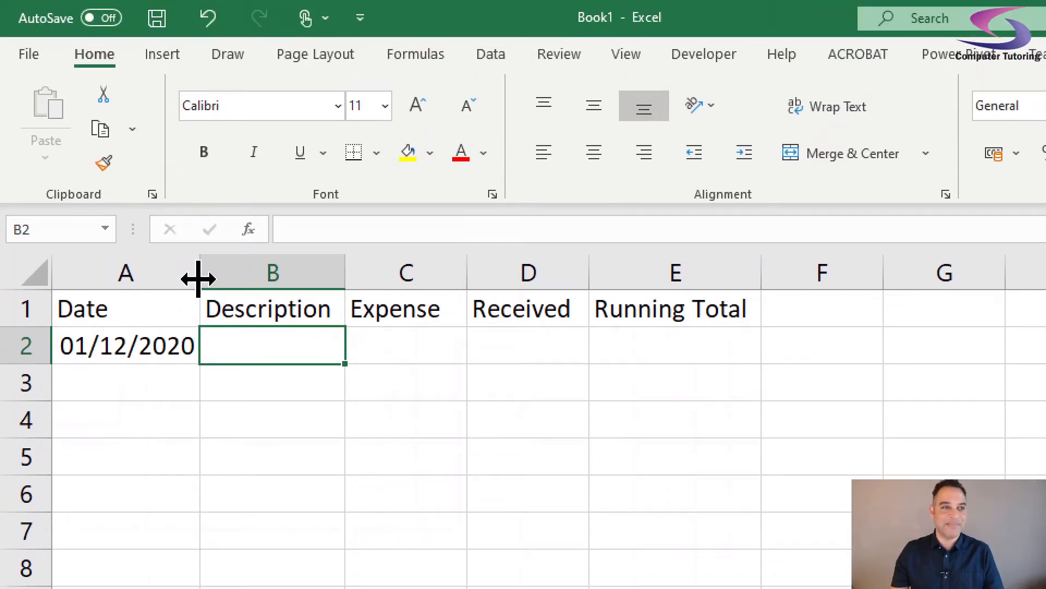
# Step: Narrow column A below the width of its date, and auto-fit the column back to its contents
pyautogui.moveTo(199, 225); pyautogui.dragTo(162, 226)
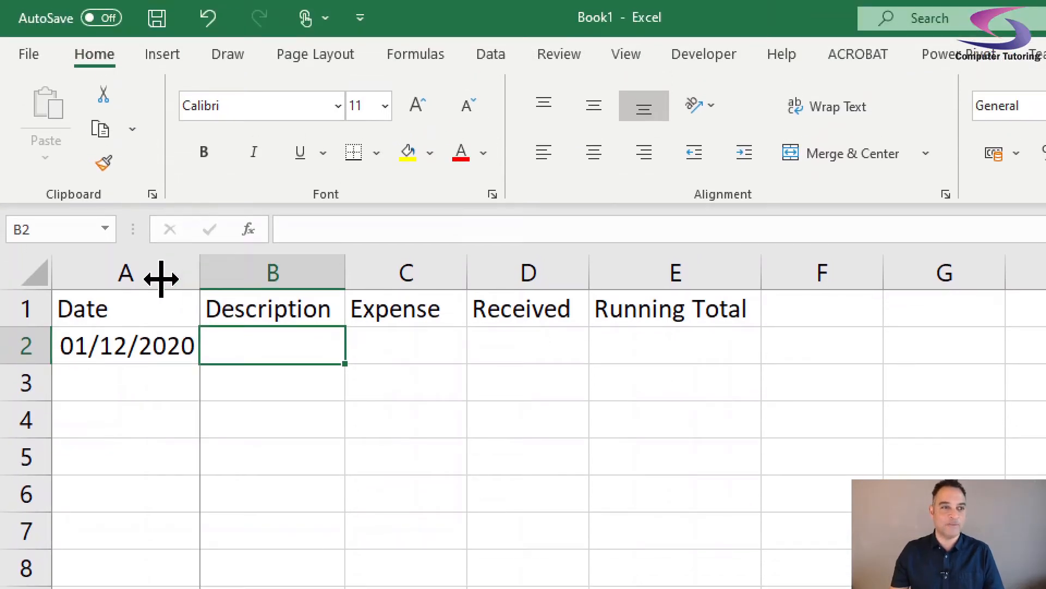
pyautogui.moveTo(162, 278); pyautogui.dragTo(163, 278)
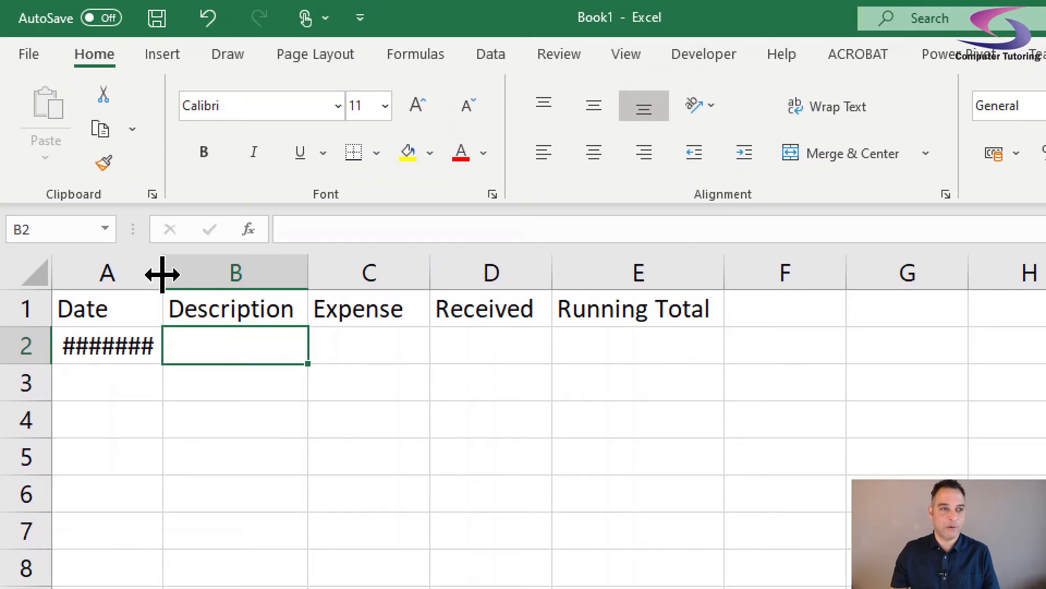
pyautogui.doubleClick(163, 224)
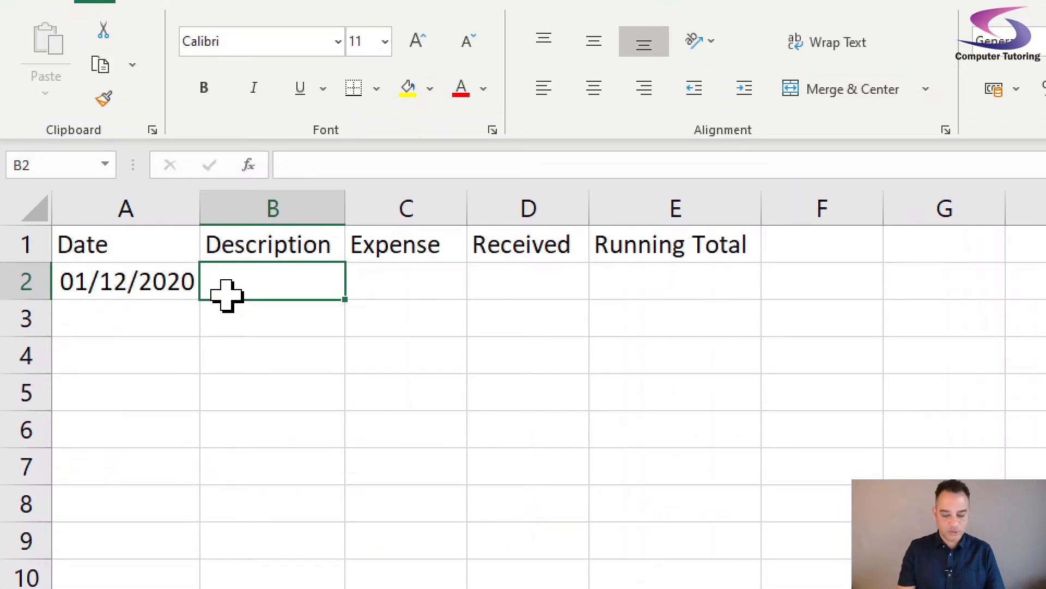
# Step: Complete the first entry with "Capital" as the description in B2 and 2000 as the received amount in D2
pyautogui.write('Capital')
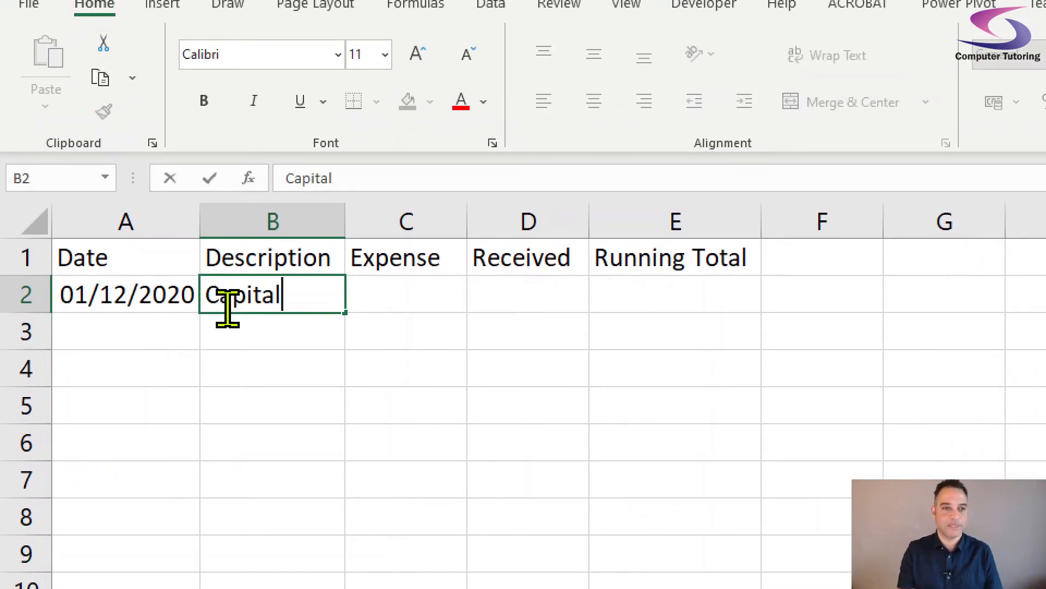
pyautogui.press('Tab')
pyautogui.press('Tab')
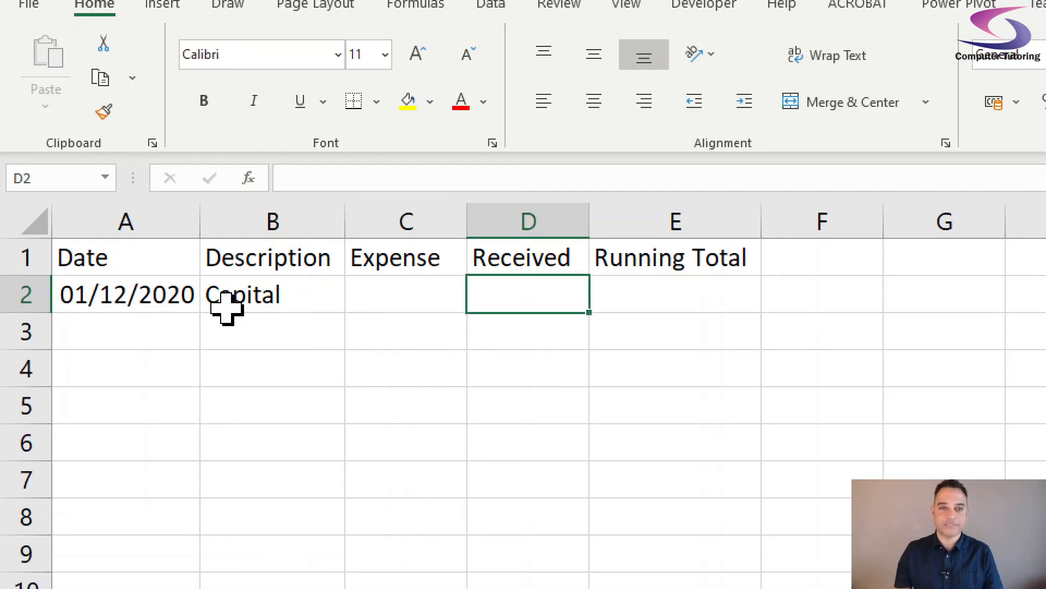
pyautogui.write('2000')
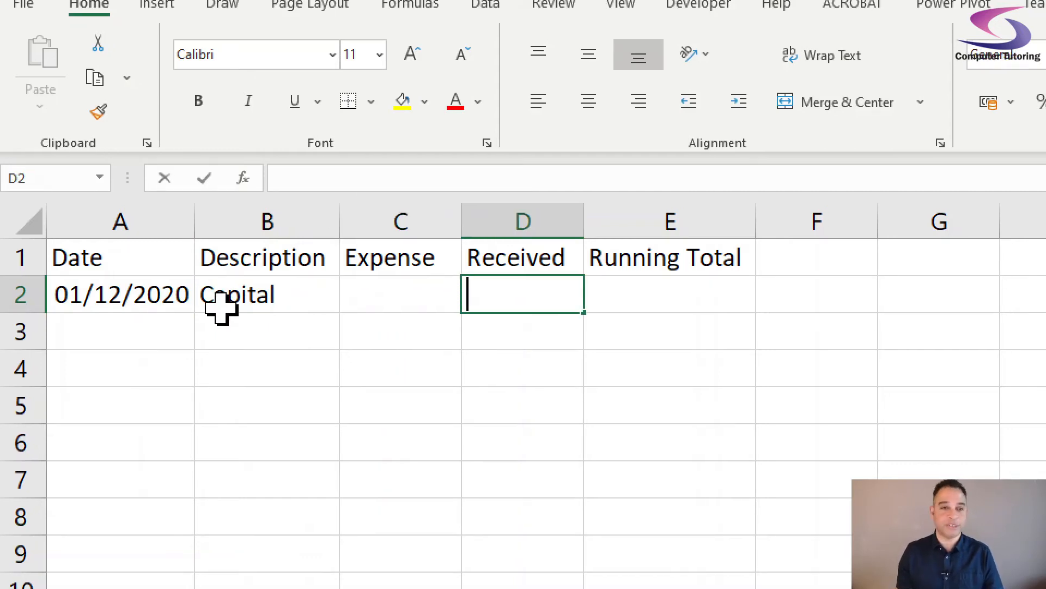
pyautogui.press('Tab')
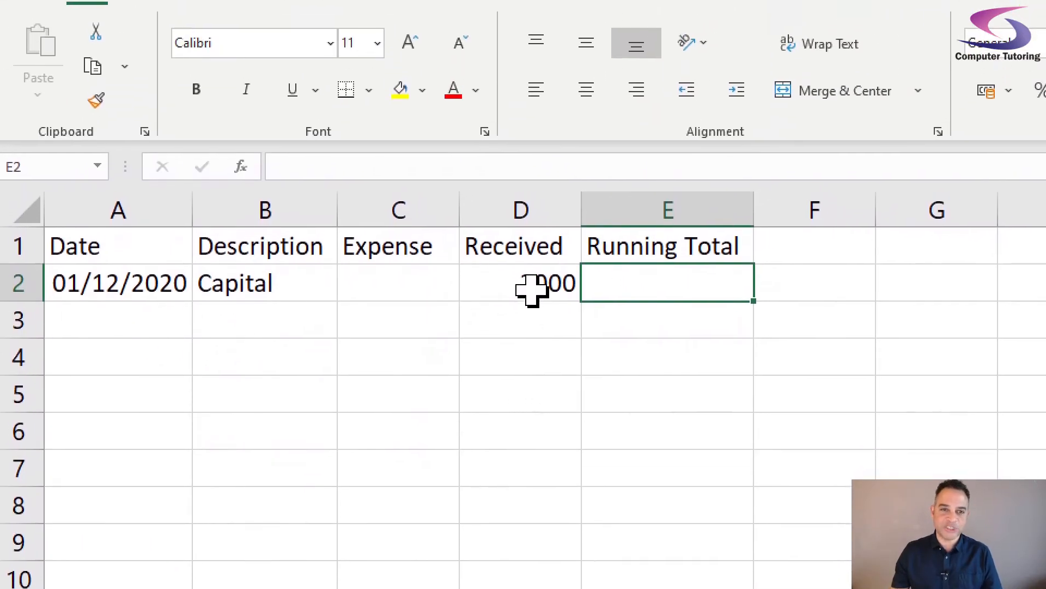
# Step: Format the received amount in D2 as pounds with the Accounting number format
pyautogui.click(536, 242)
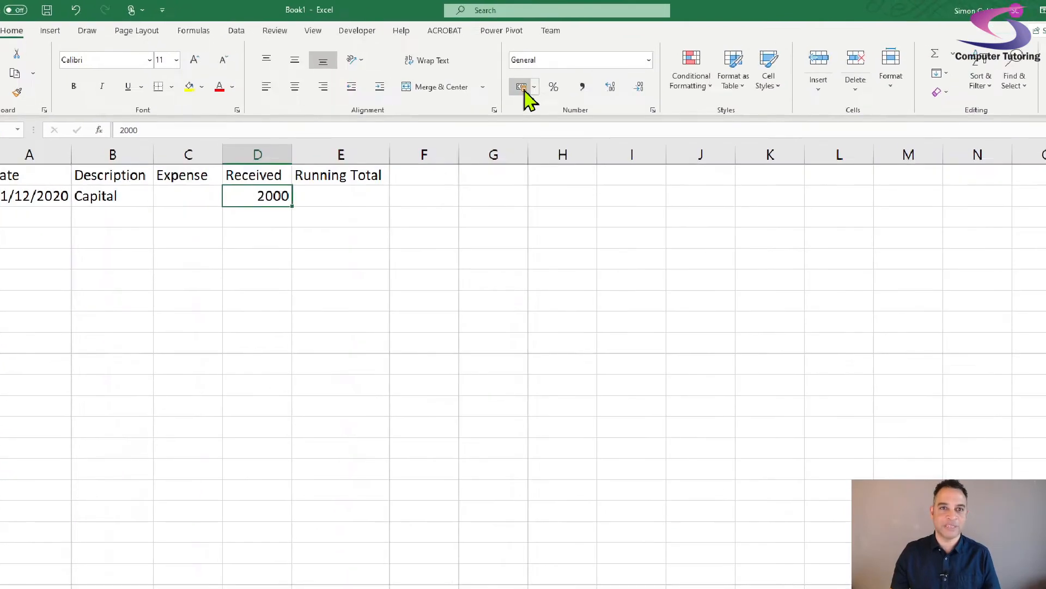
pyautogui.click(498, 79)
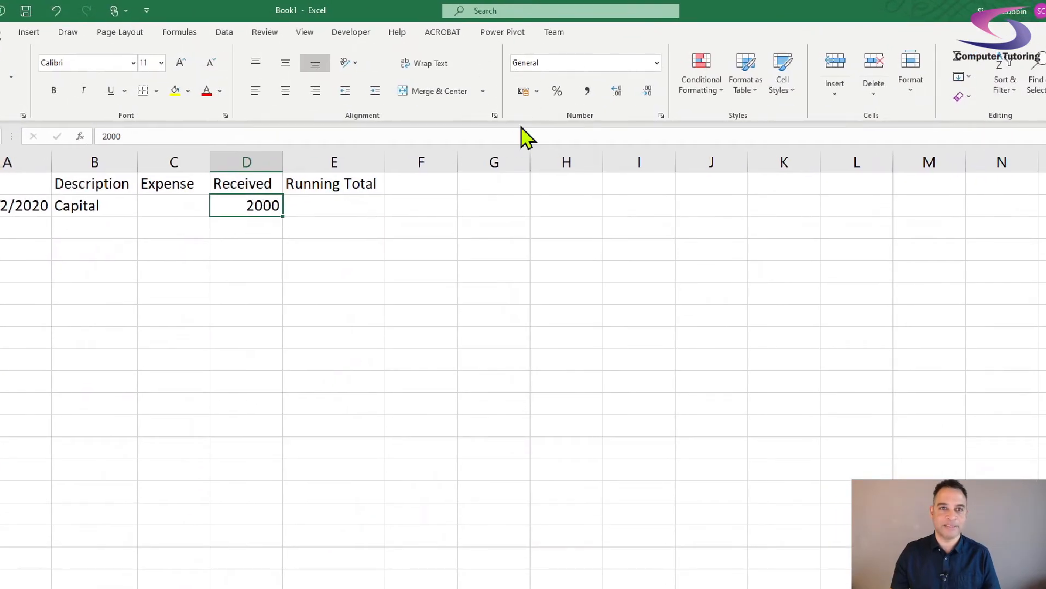
pyautogui.click(525, 92)
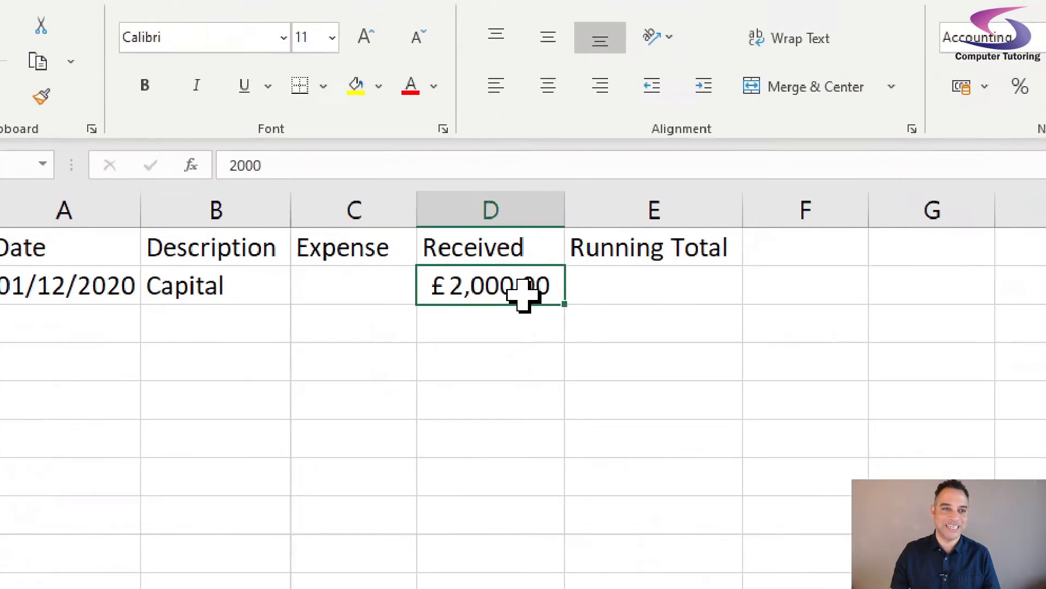
pyautogui.click(338, 210)
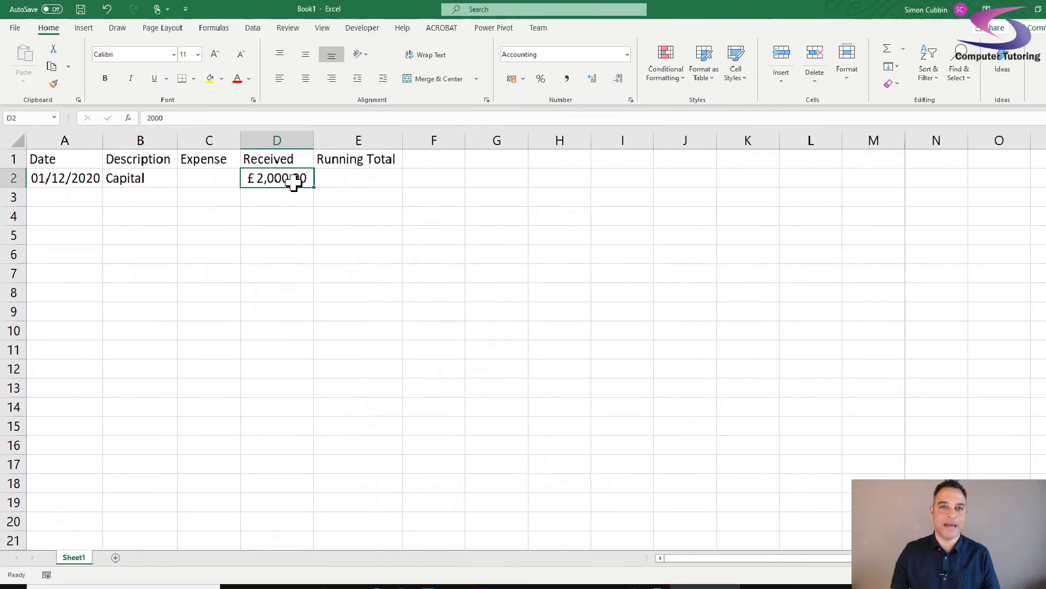
pyautogui.click(521, 292)
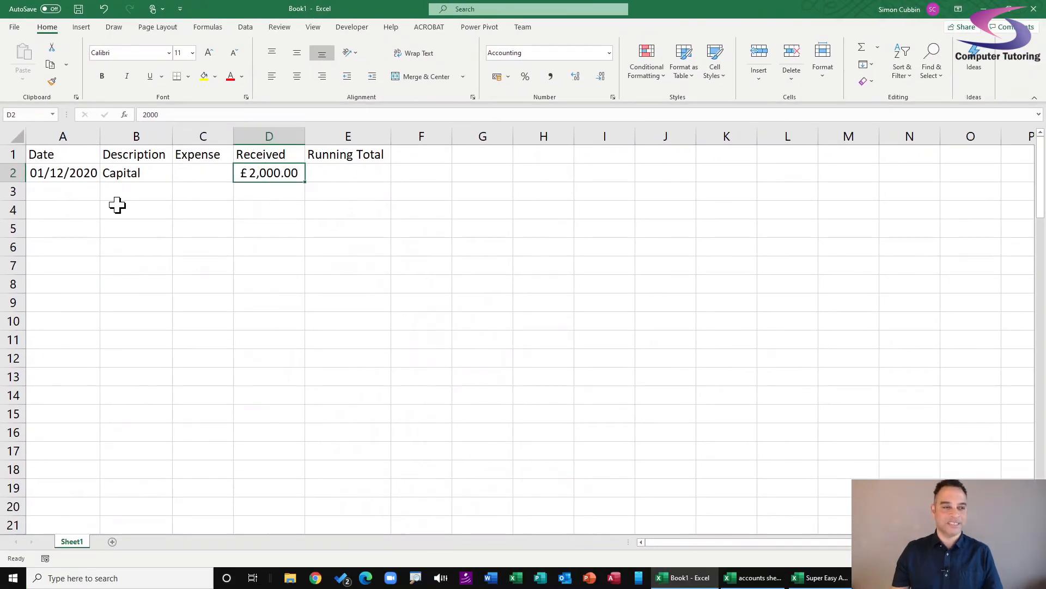
# Step: Enter the second transaction in row 3 with date 01/12/2020, description "Gloves" and an expense of -5
pyautogui.click(65, 191)
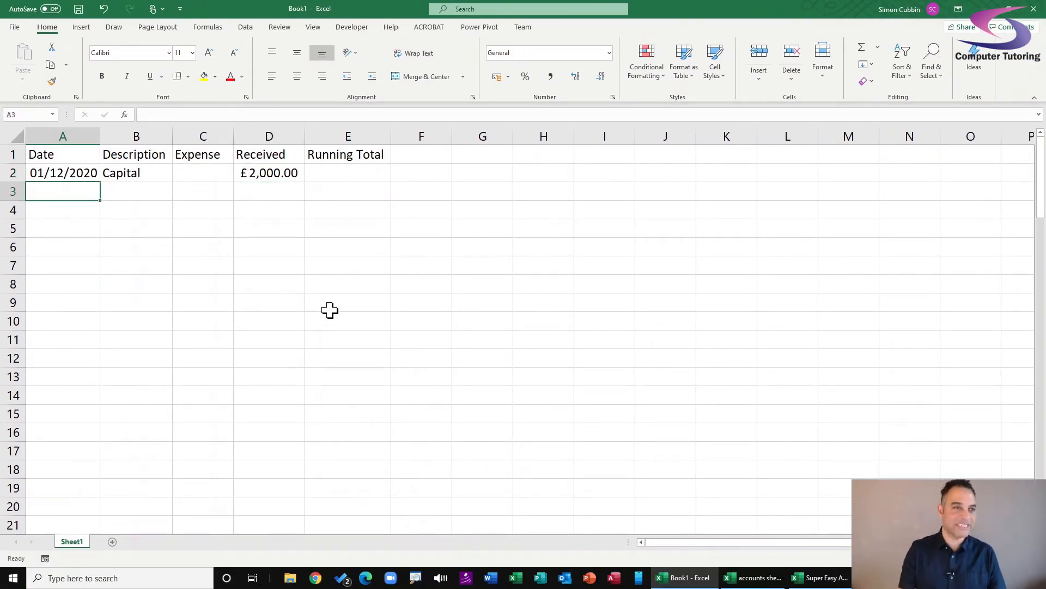
pyautogui.write('01/12/2')
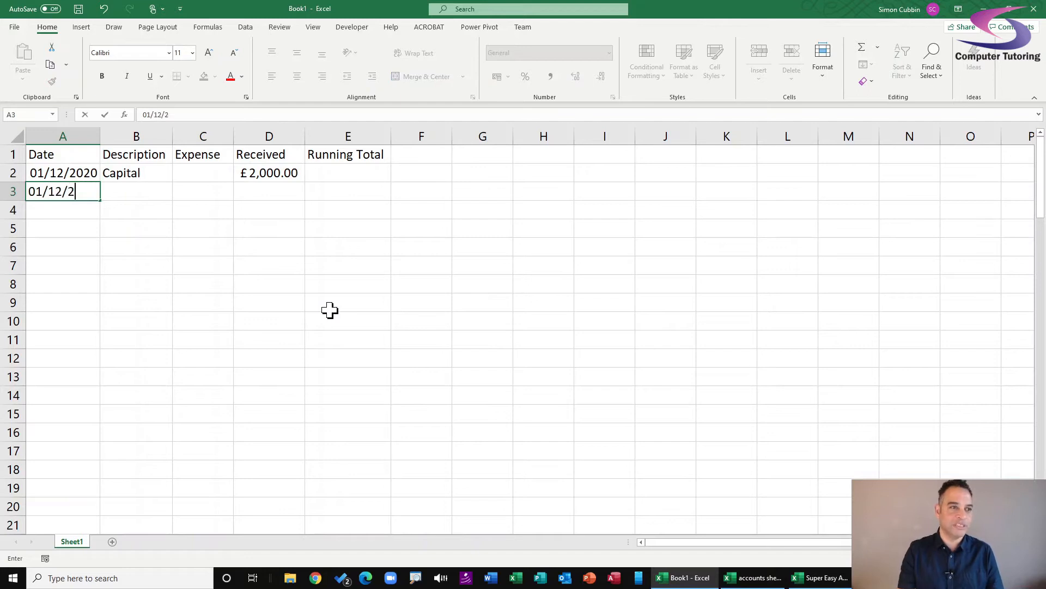
pyautogui.write('020')
pyautogui.press('Tab')
pyautogui.write('G')
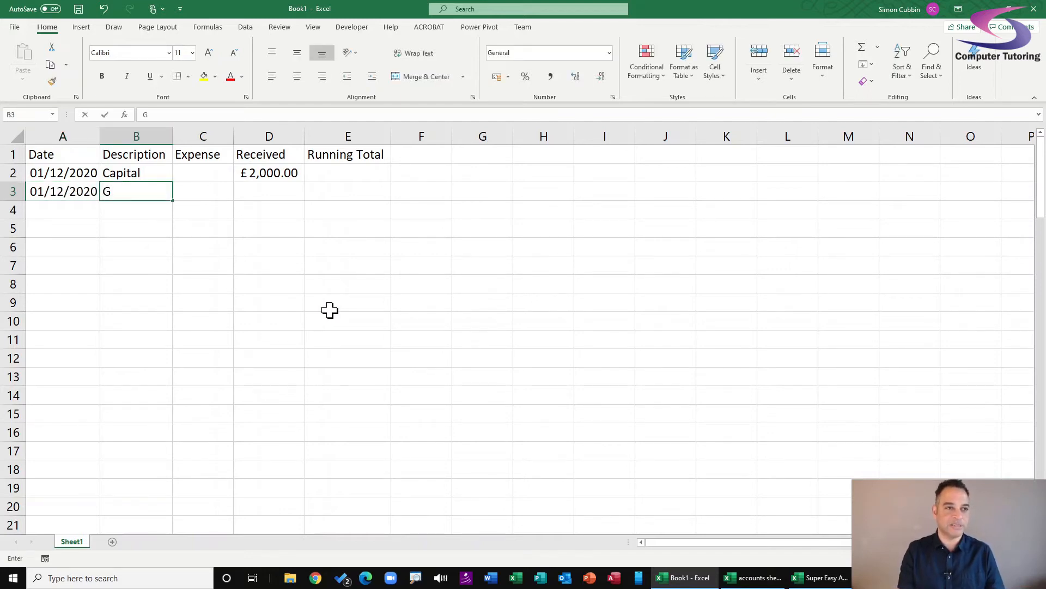
pyautogui.write('loves')
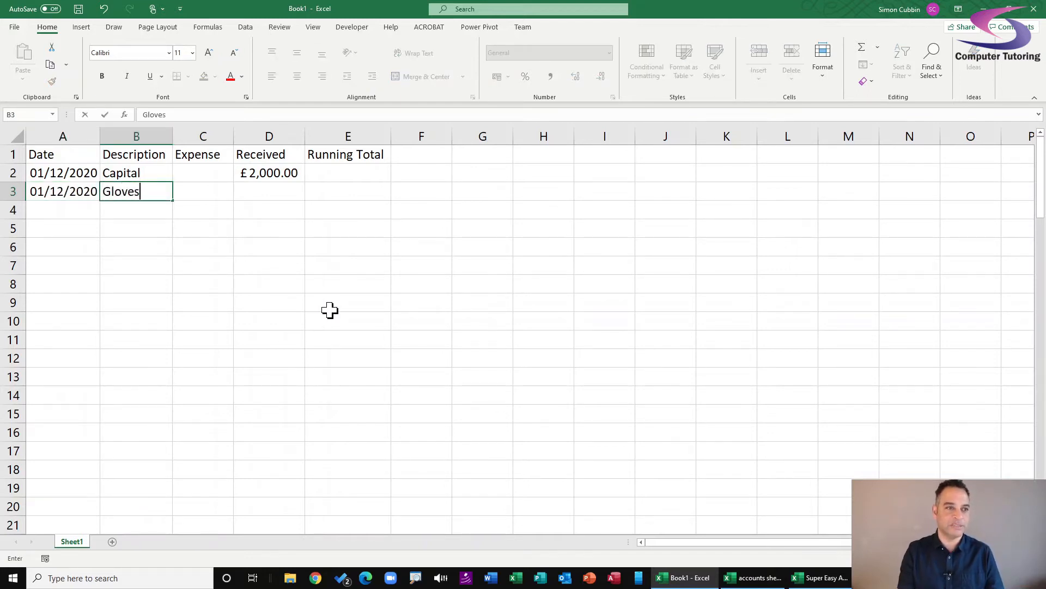
pyautogui.press('Tab')
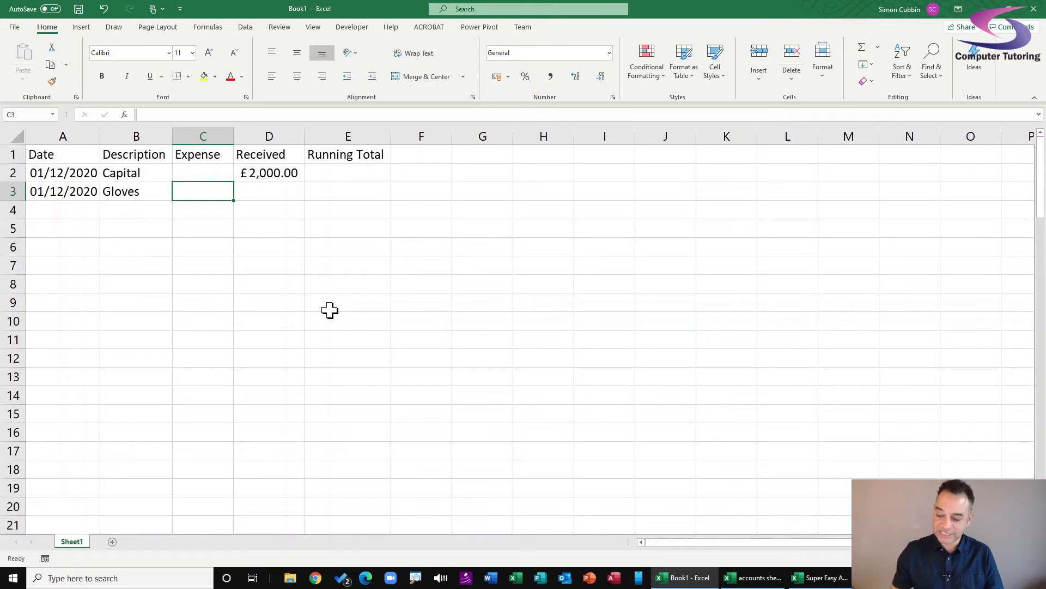
pyautogui.write('-5')
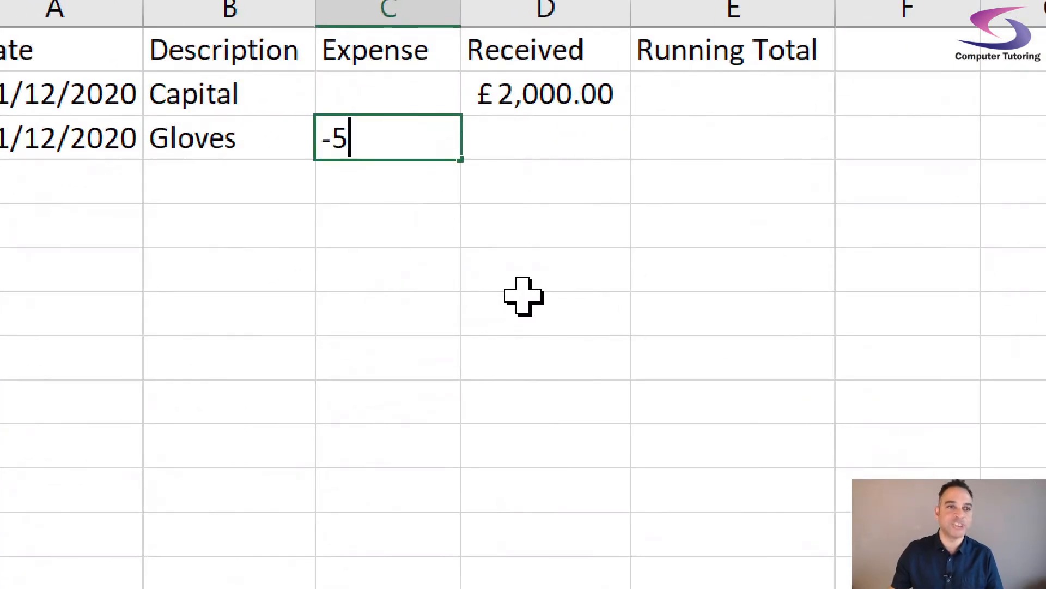
pyautogui.press('Tab')
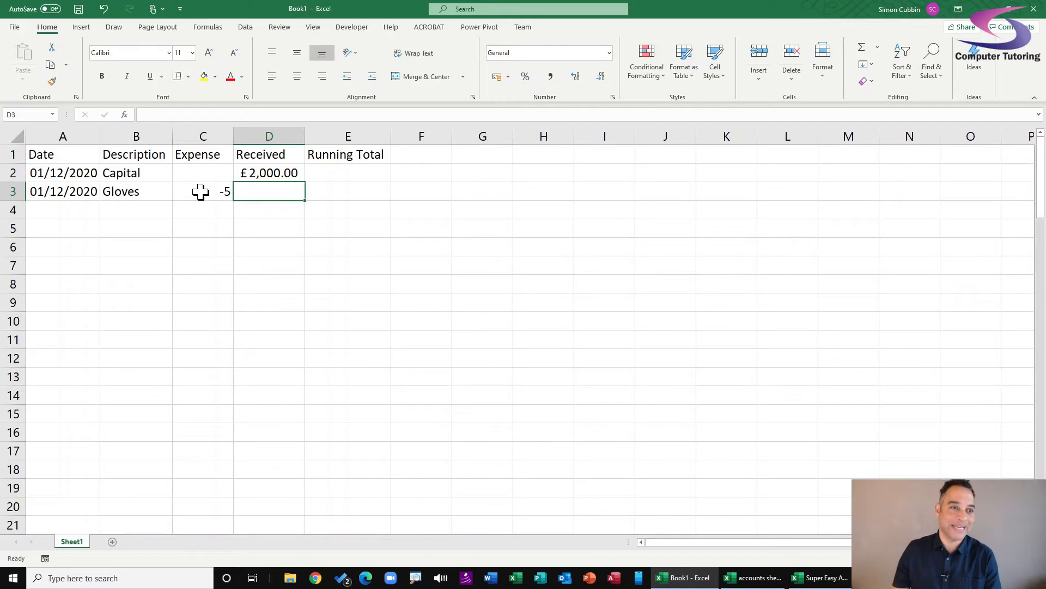
# Step: Format the Gloves expense in C3 as pounds with the Accounting number format
pyautogui.click(201, 192)
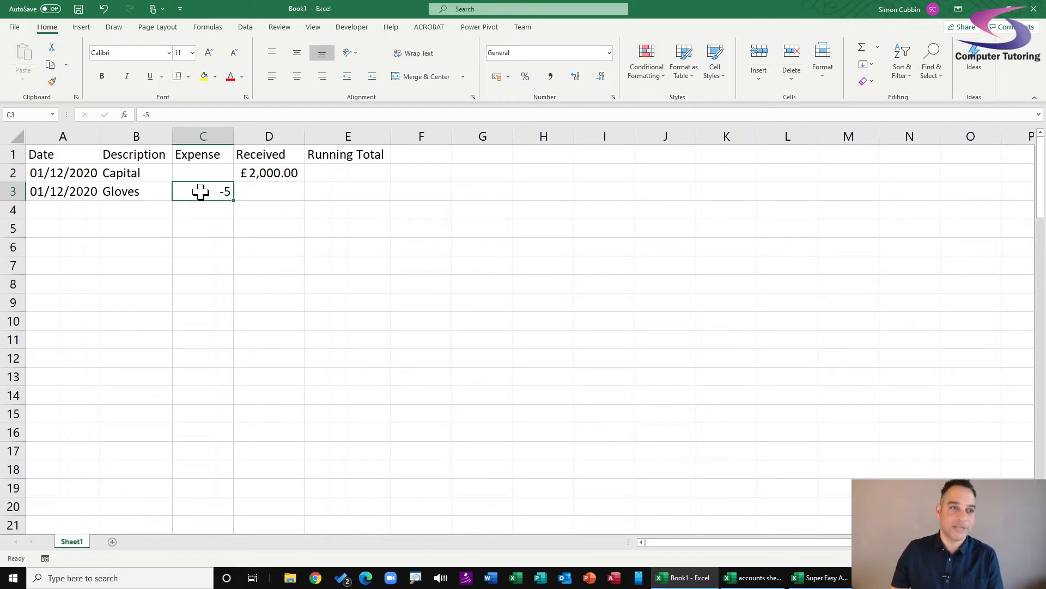
pyautogui.click(498, 77)
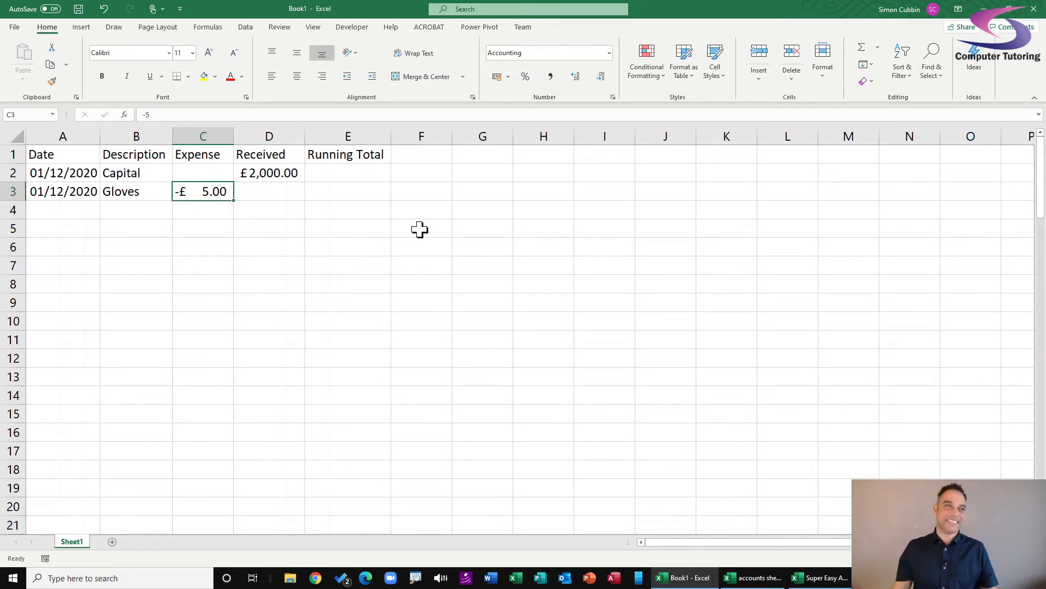
pyautogui.click(204, 214)
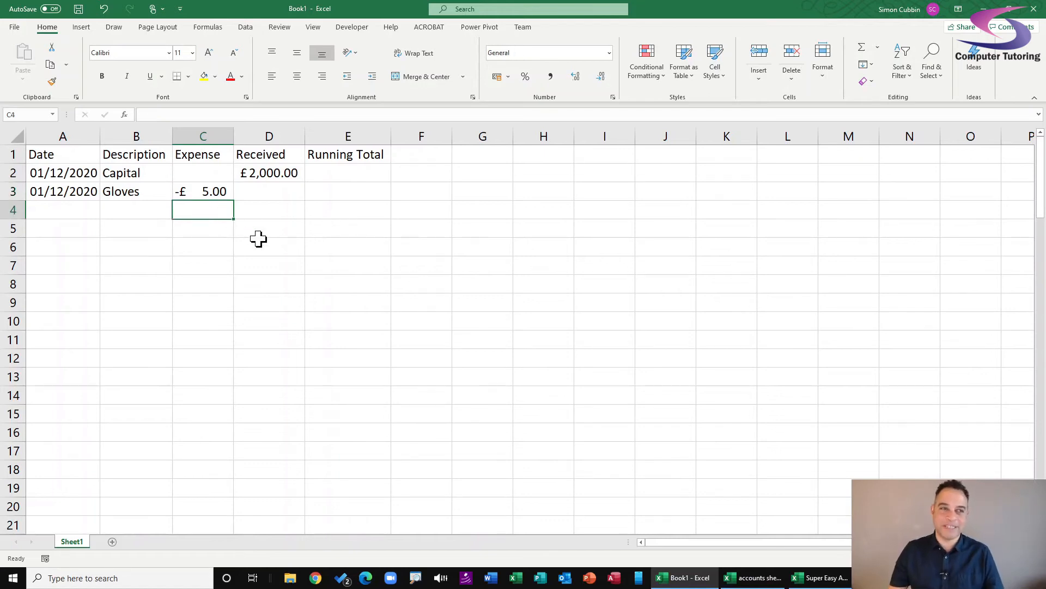
pyautogui.click(260, 245)
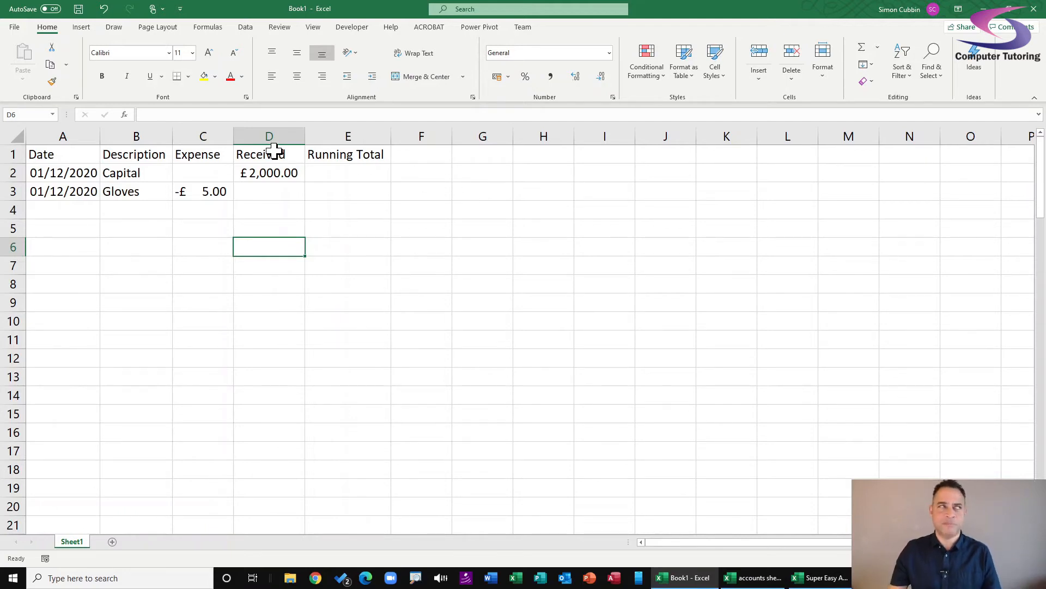
# Step: Apply the pound Accounting number format to the entire Expense and Received columns, C and D
pyautogui.click(196, 136)
pyautogui.moveTo(195, 136); pyautogui.dragTo(255, 137)
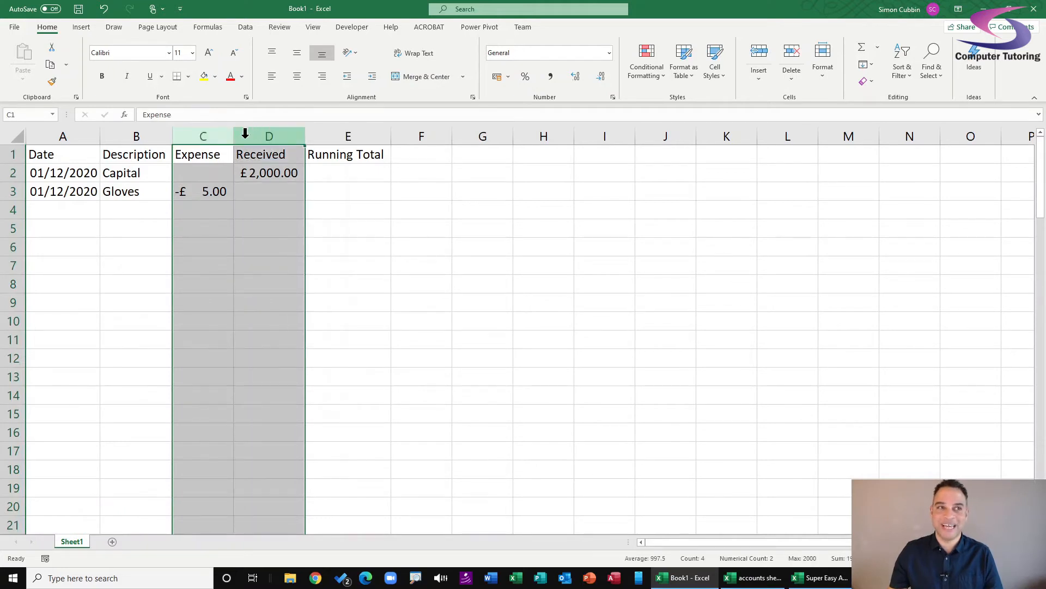
pyautogui.click(212, 133)
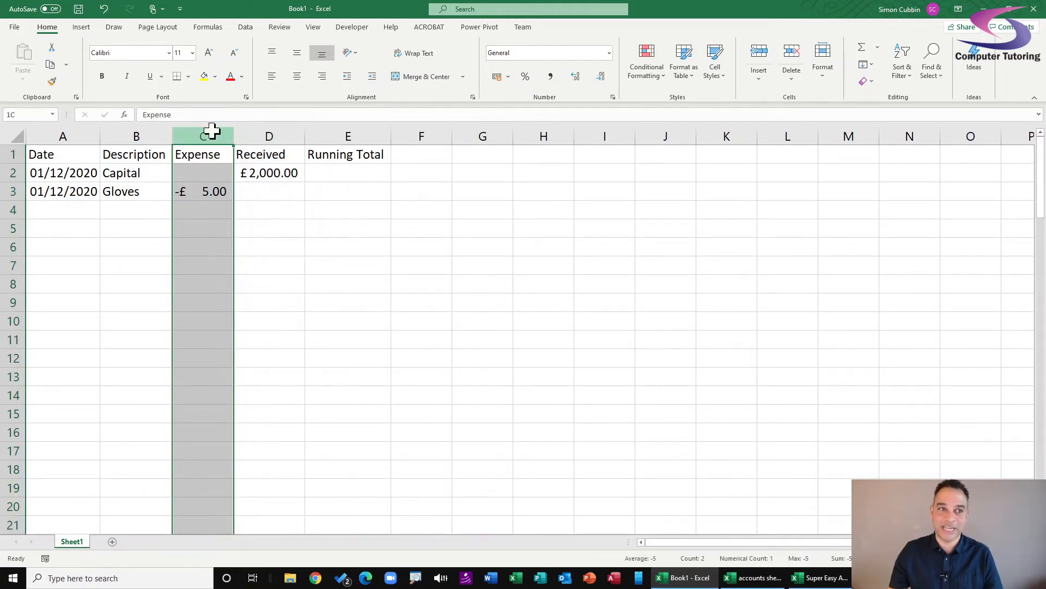
pyautogui.moveTo(212, 132); pyautogui.dragTo(253, 128)
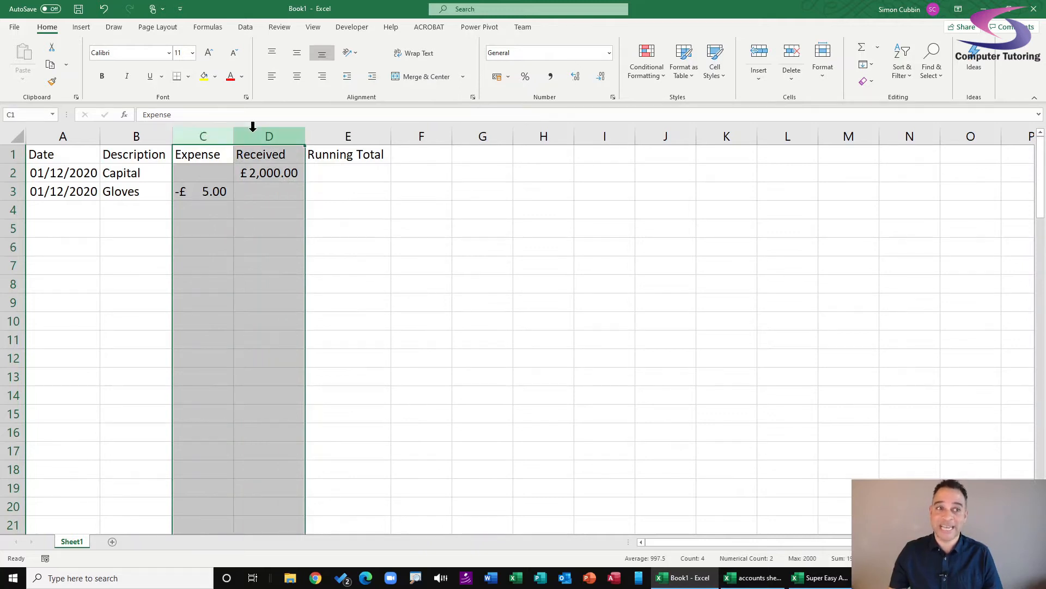
pyautogui.click(497, 76)
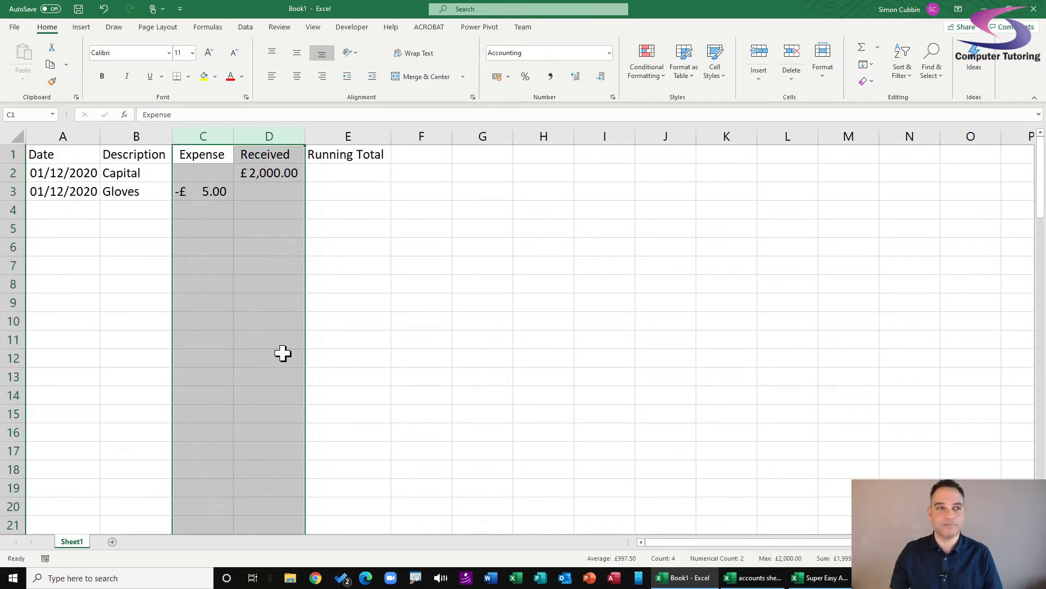
# Step: Enter the third transaction in row 4 with date 01/12/2020, description "Garden Fork" and an expense of -10
pyautogui.click(70, 205)
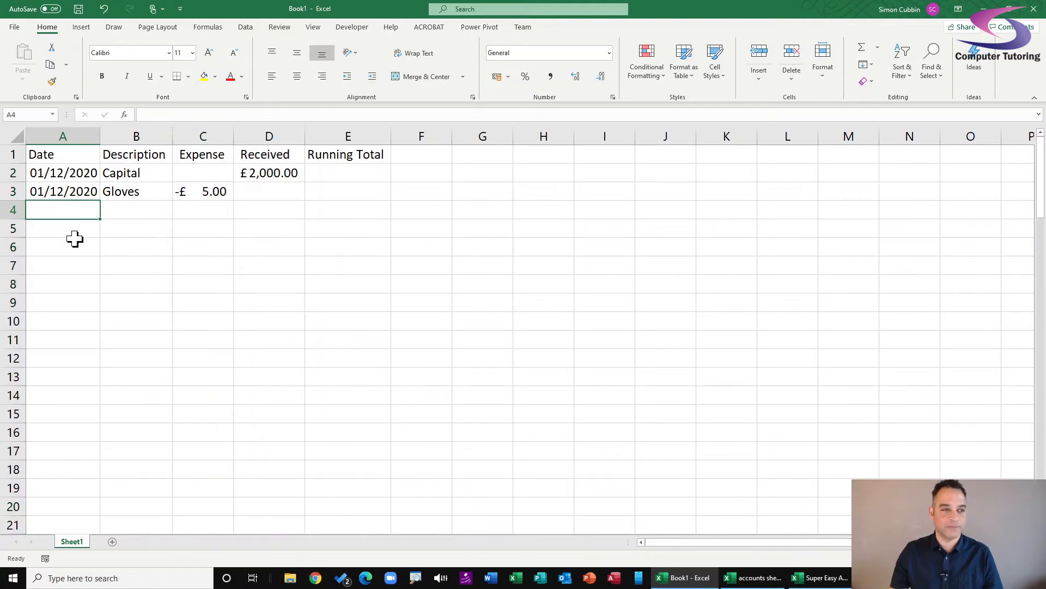
pyautogui.write('01/1')
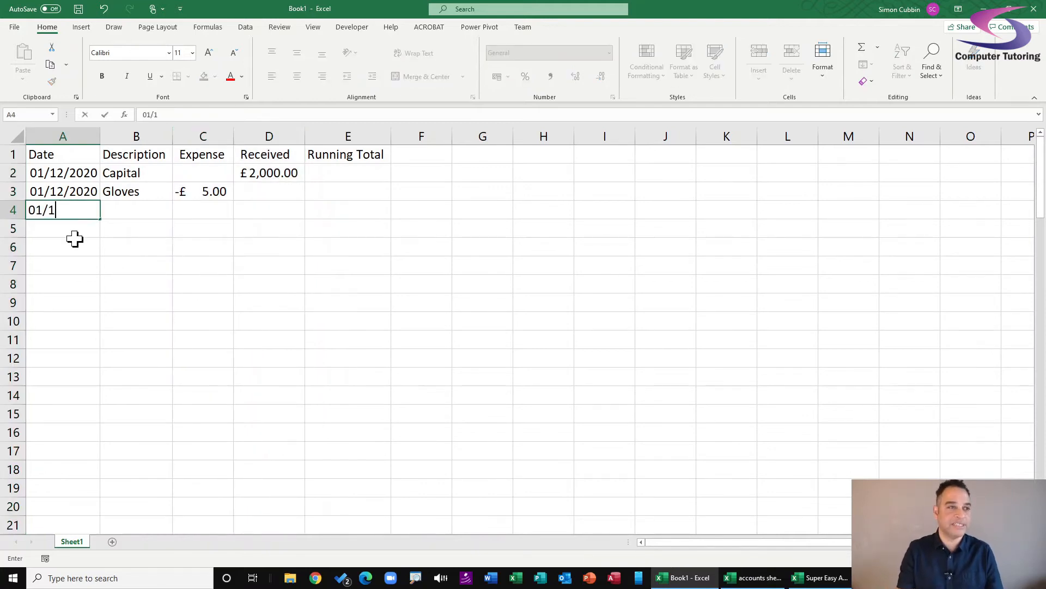
pyautogui.write('2/2020')
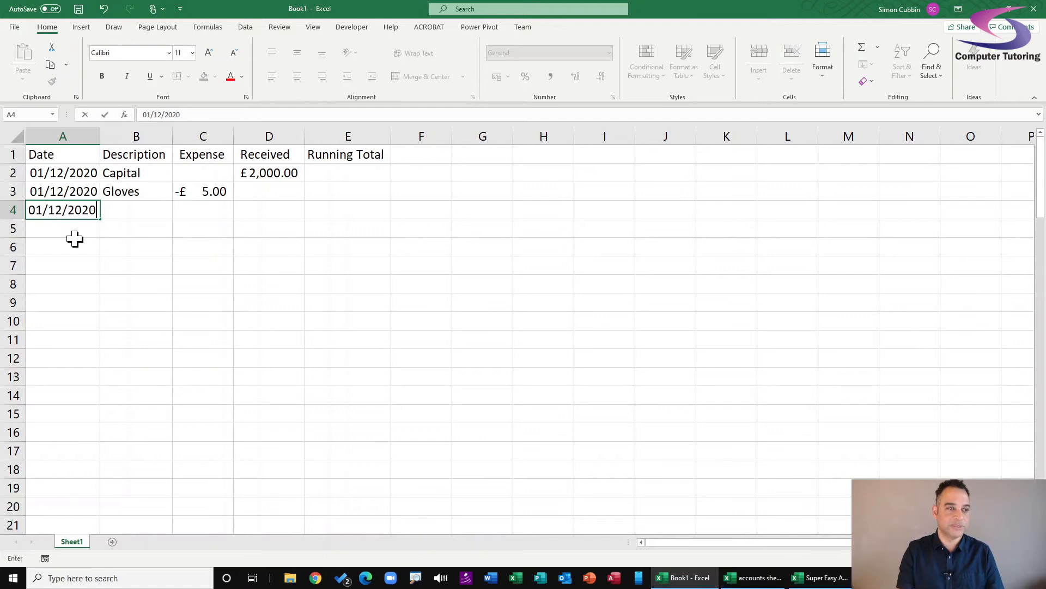
pyautogui.press('Tab')
pyautogui.write('Gard')
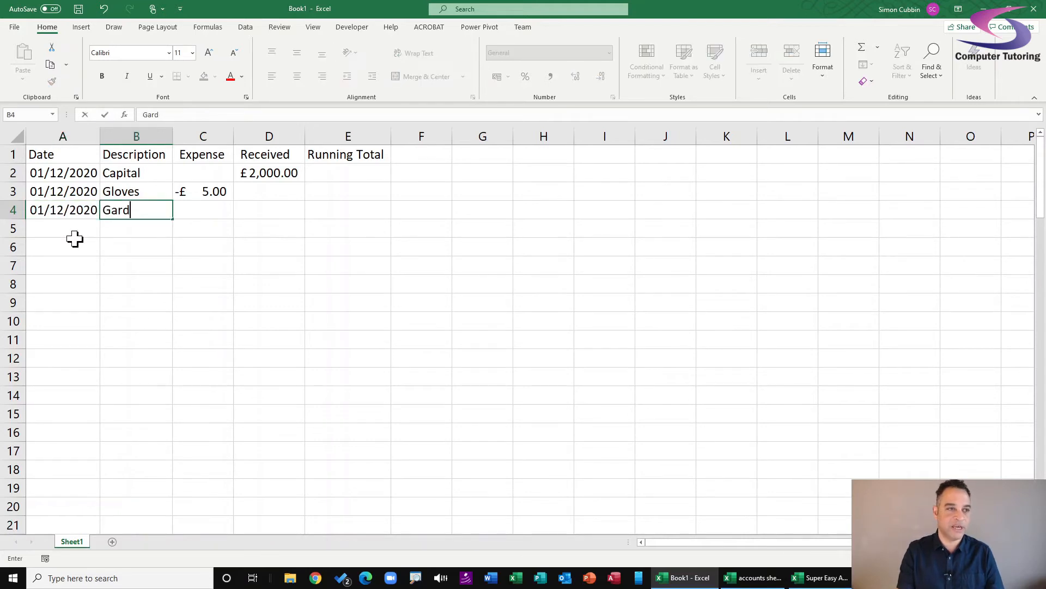
pyautogui.write('en Fork')
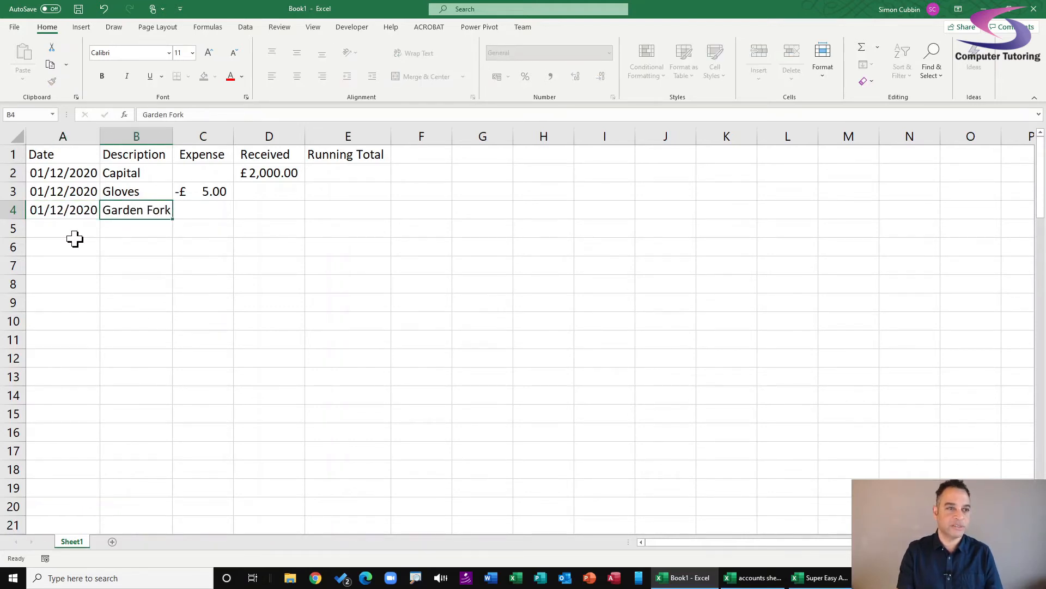
pyautogui.press('Tab')
pyautogui.write('-10')
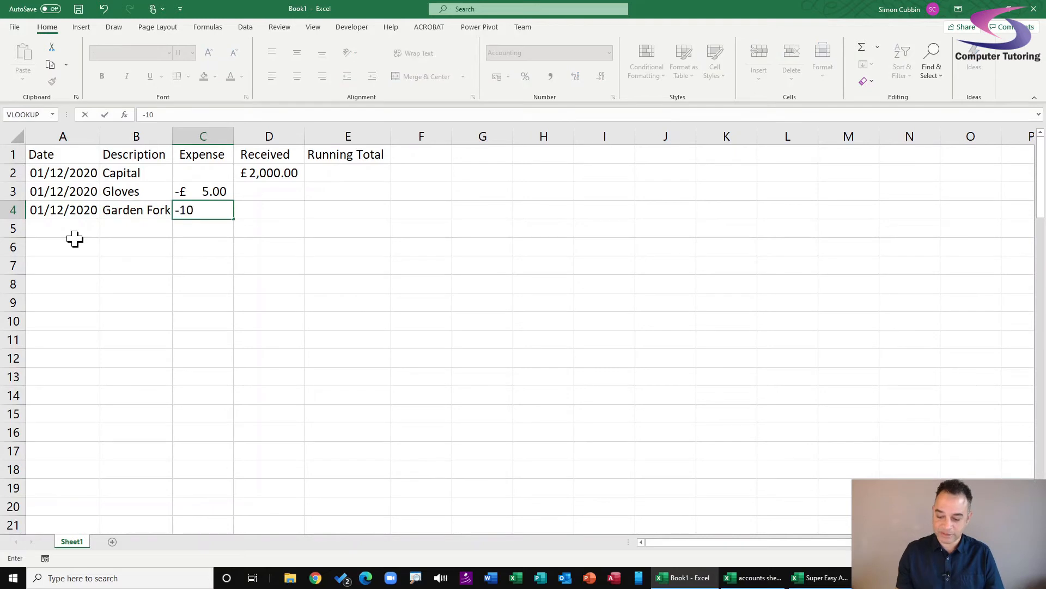
pyautogui.press('Tab')
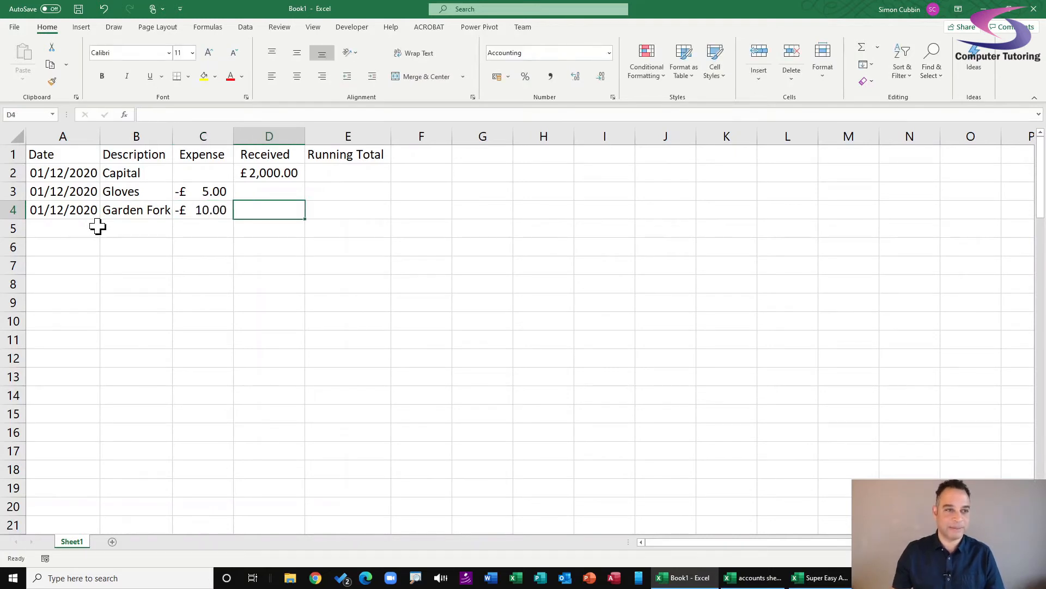
# Step: Enter the fourth transaction in row 5 with date 01/12/2020, description "Lawnmower" and an expense of -100
pyautogui.click(98, 227)
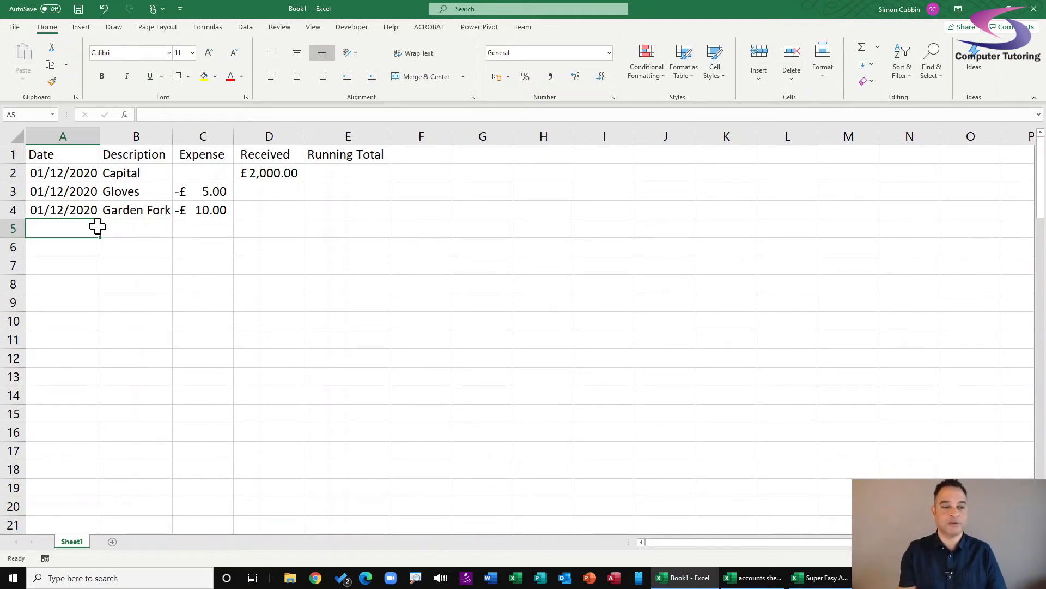
pyautogui.write('01/12/')
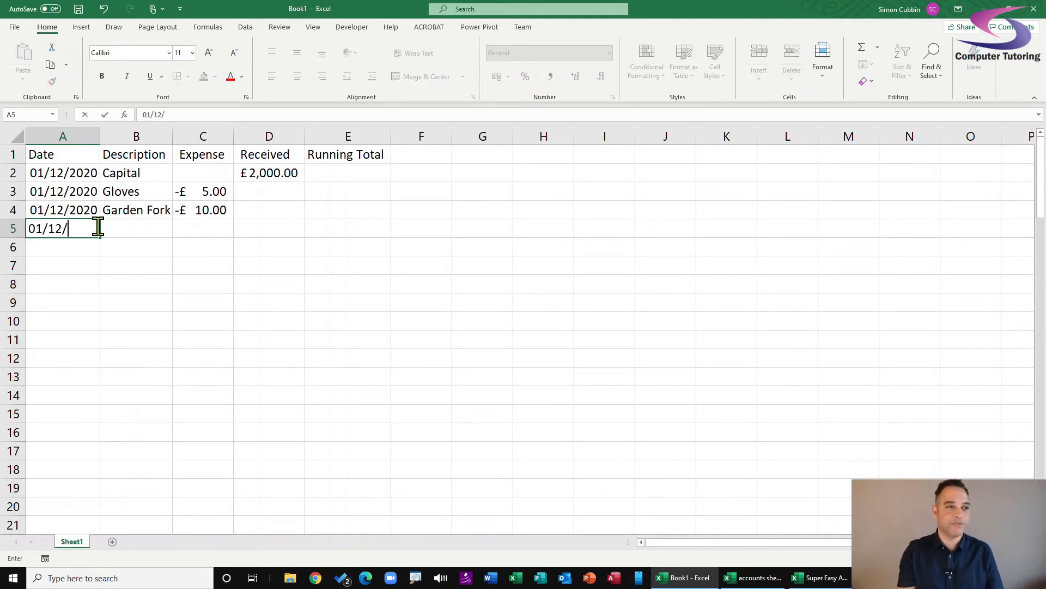
pyautogui.write('2020')
pyautogui.press('Tab')
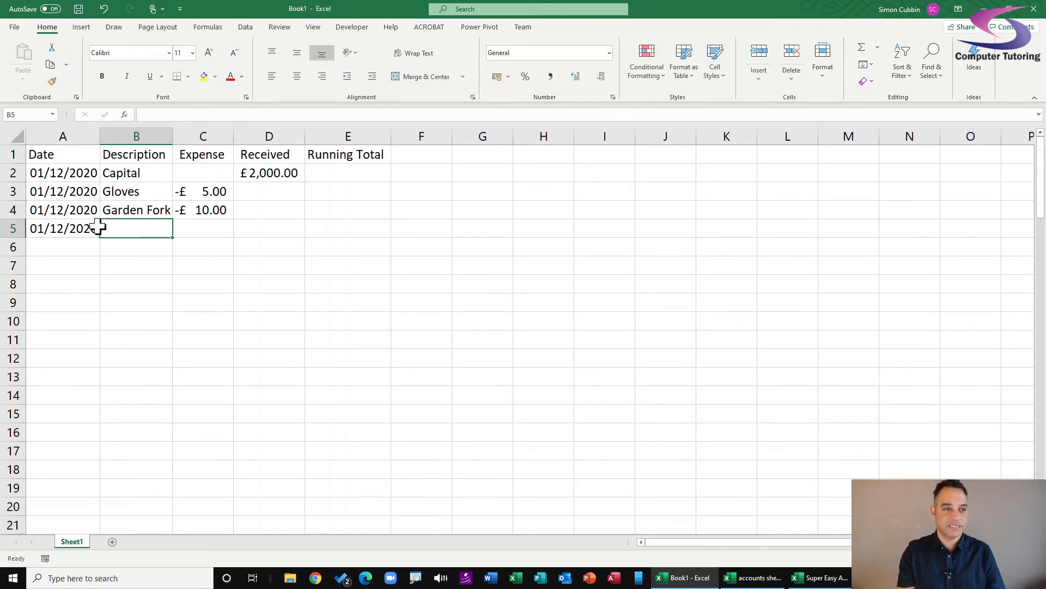
pyautogui.write('Lawnmower')
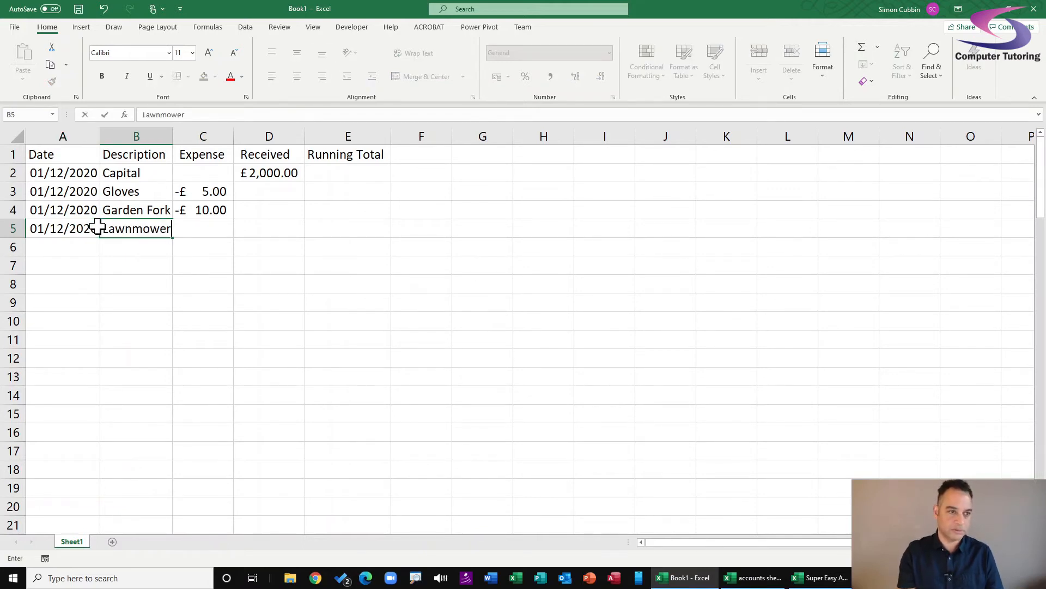
pyautogui.press('Tab')
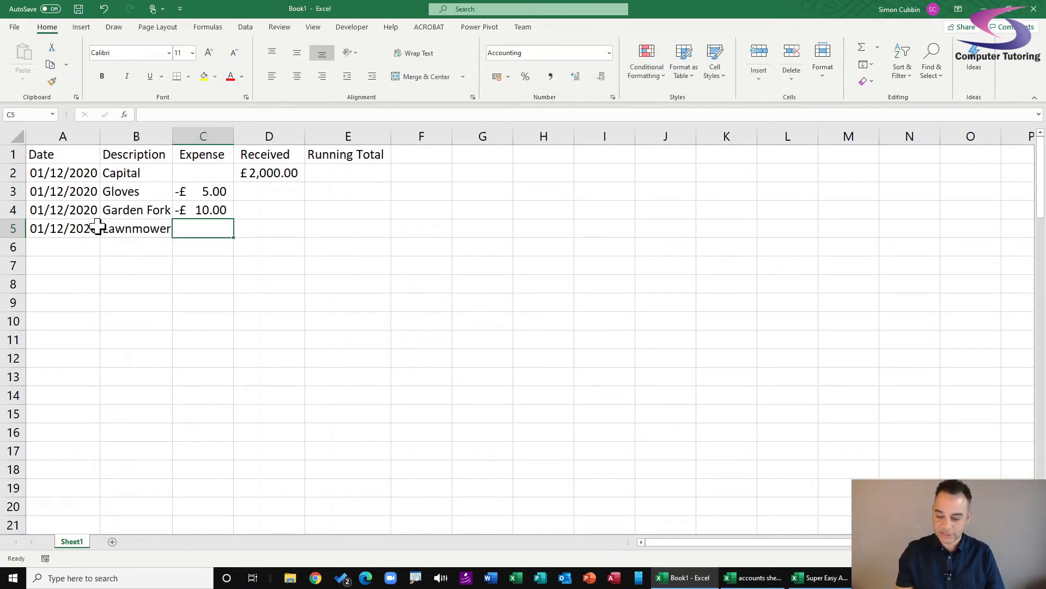
pyautogui.write('-100')
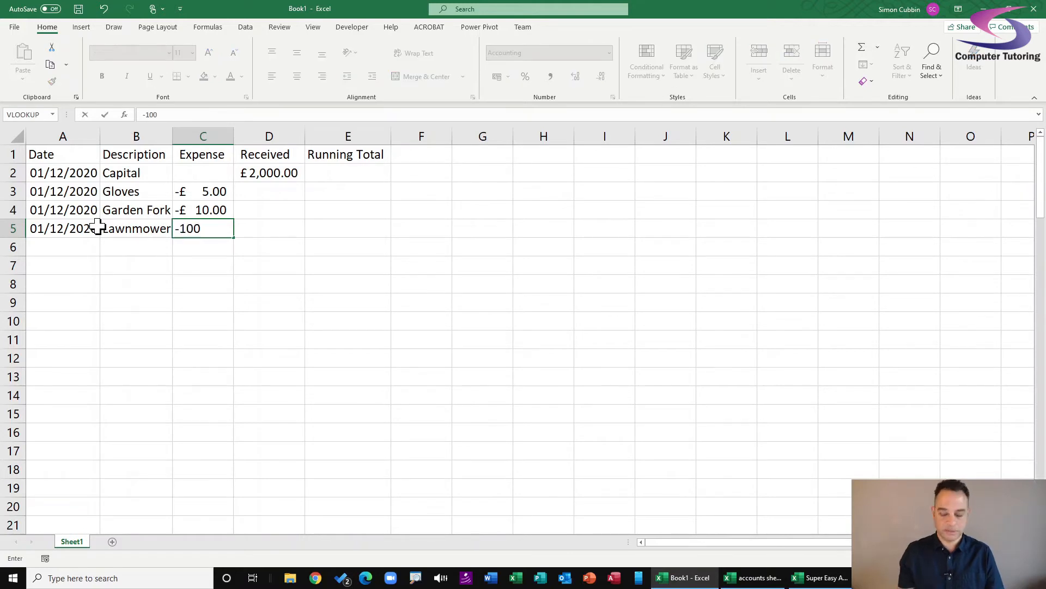
pyautogui.press('Return')
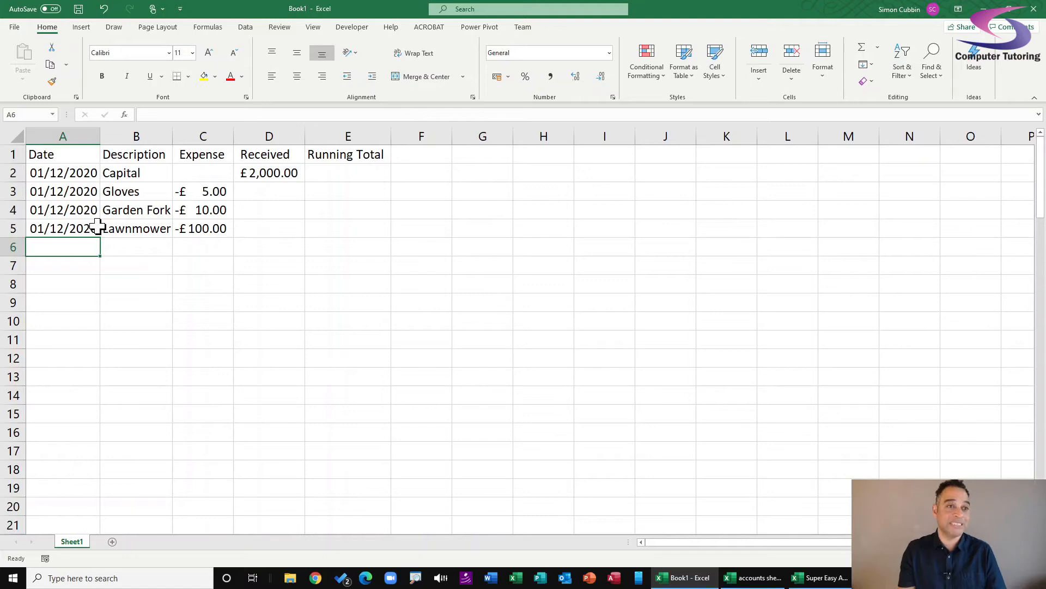
# Step: Enter the fifth transaction in row 6 with date 02/12/2020, description "Mowing" and a received amount of 50
pyautogui.write('02/12/2020')
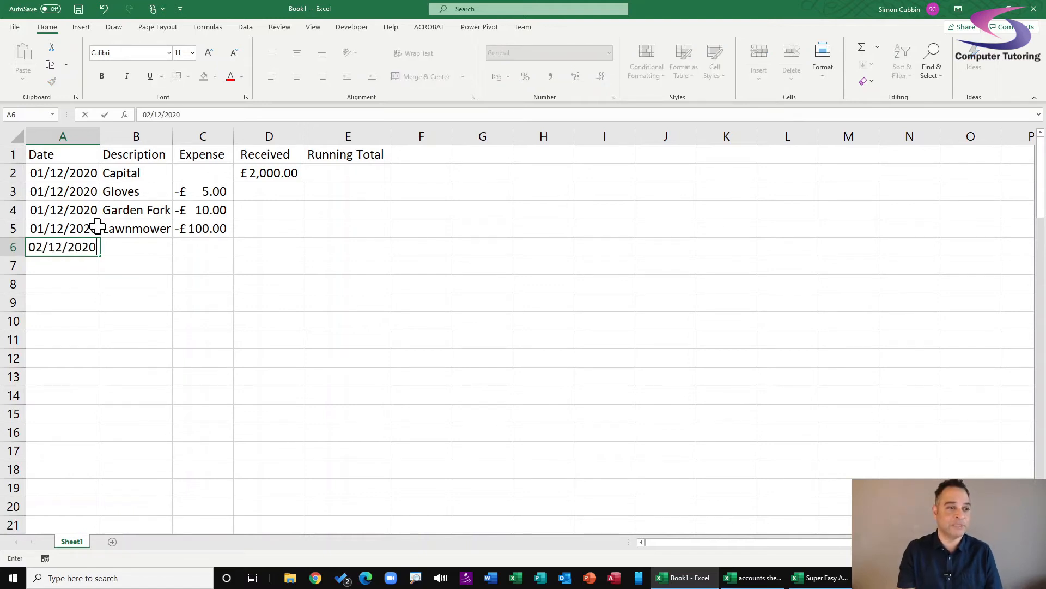
pyautogui.press('Tab')
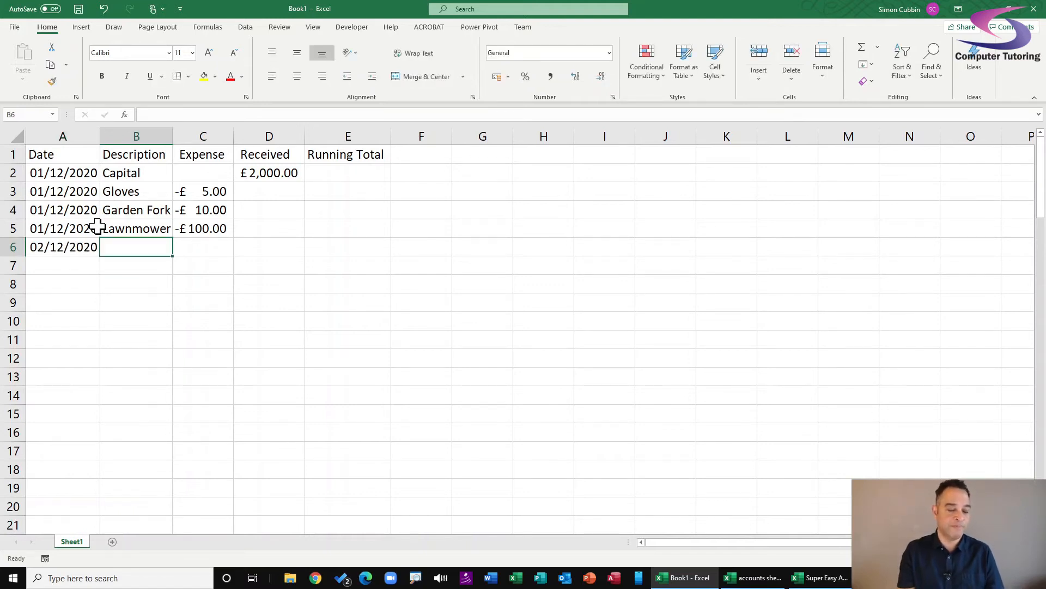
pyautogui.write('Mowing')
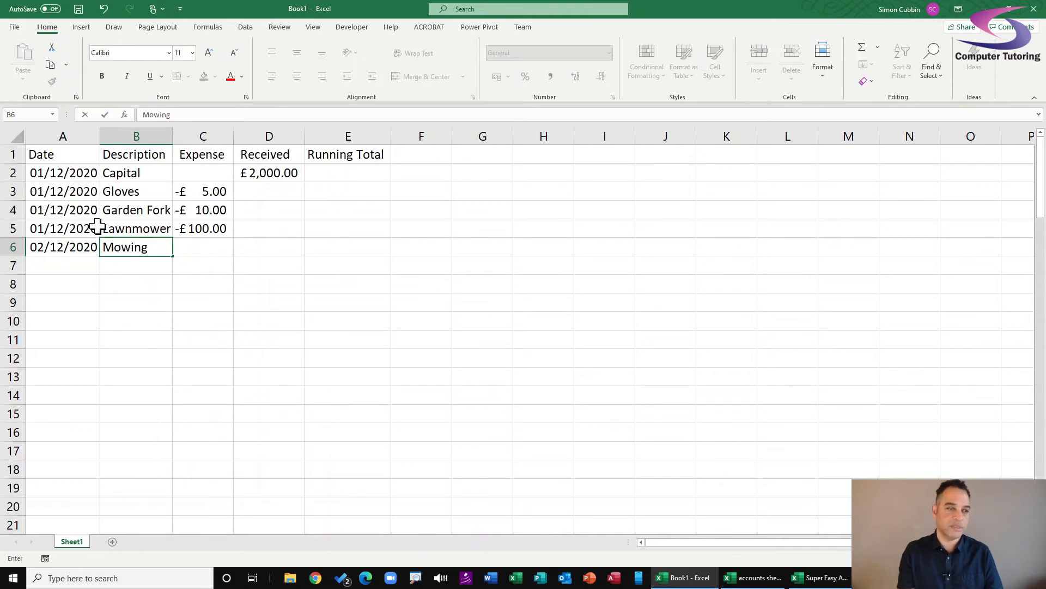
pyautogui.press('Tab')
pyautogui.press('Tab')
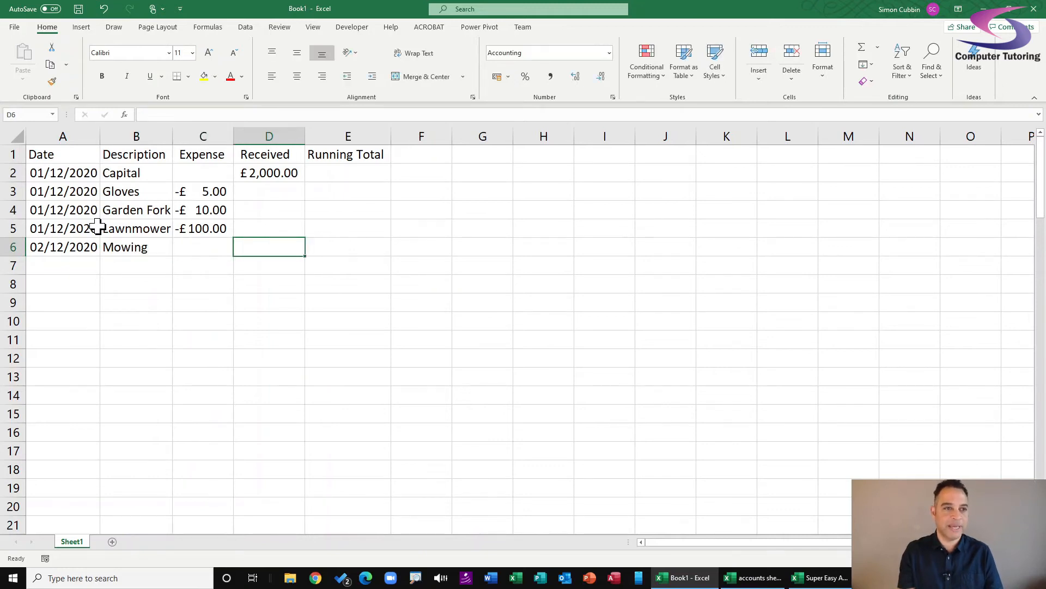
pyautogui.write('50')
pyautogui.press('Tab')
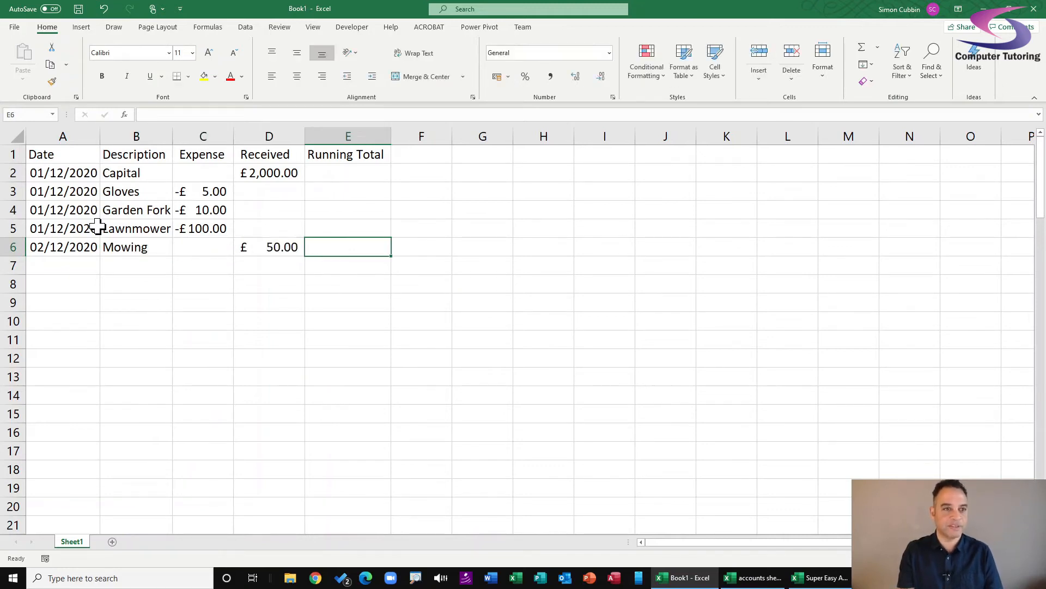
pyautogui.press('Return')
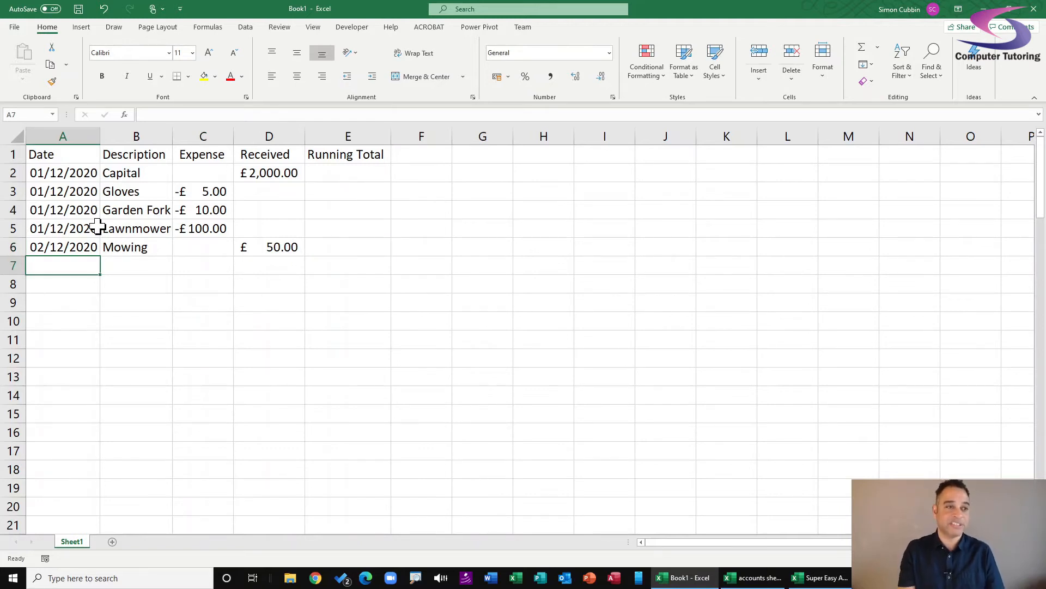
# Step: Enter the sixth transaction in row 7 with date 02/12/2020, description "Lunch" and an expense of -5
pyautogui.write('02/12/2020')
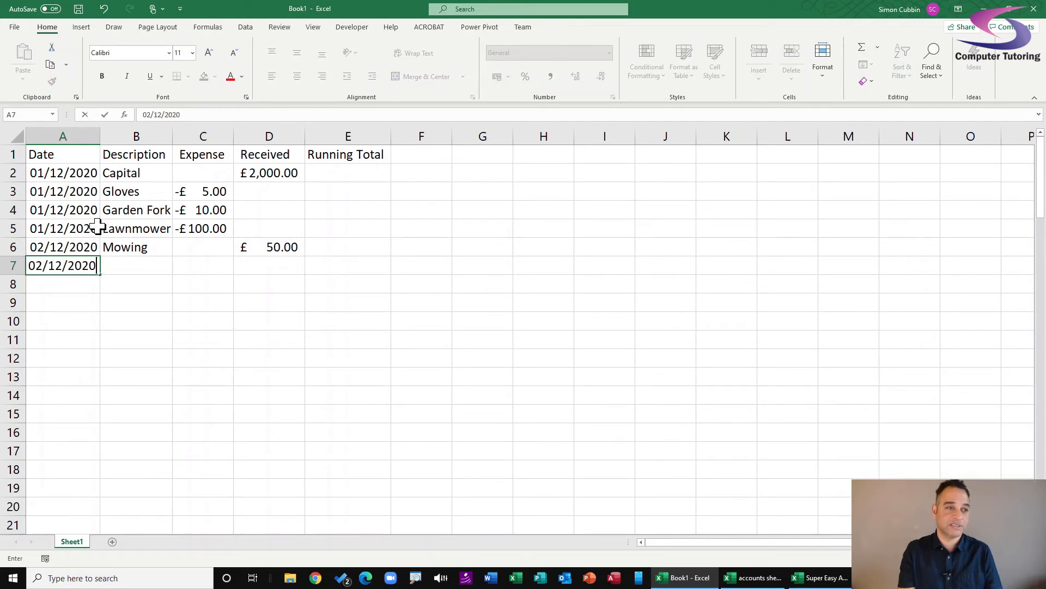
pyautogui.press('Tab')
pyautogui.write('Lunch')
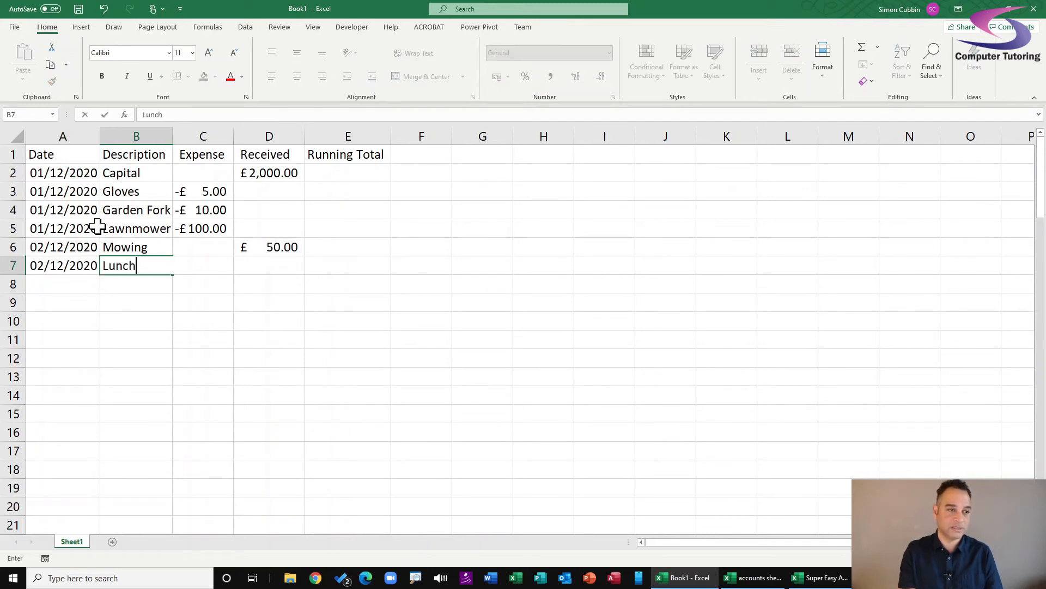
pyautogui.press('Tab')
pyautogui.write('-5')
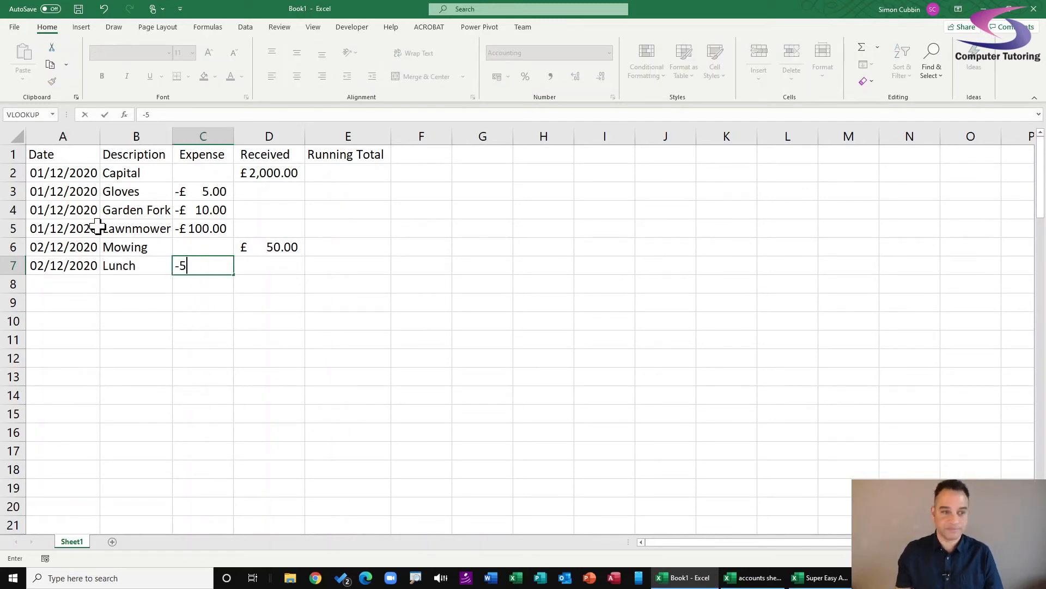
pyautogui.press('Tab')
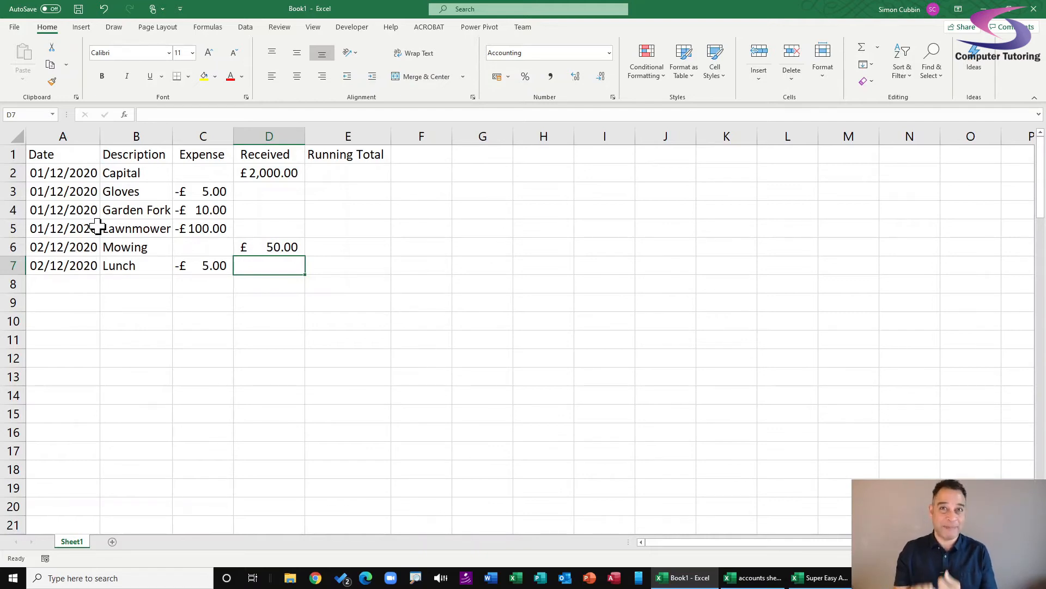
# Step: Insert three blank rows above the header row
pyautogui.click(8, 155)
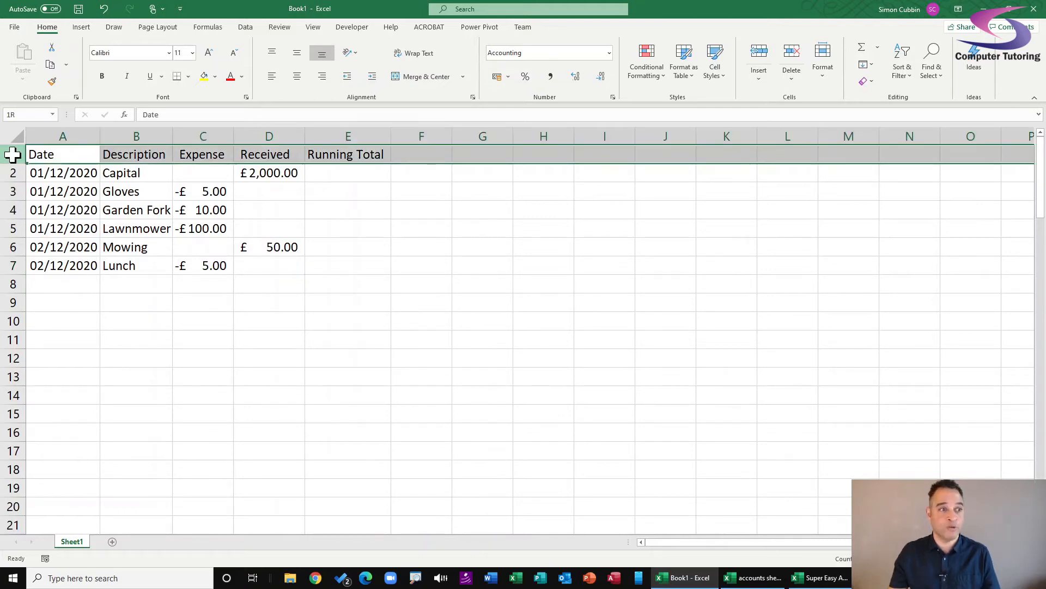
pyautogui.moveTo(12, 155); pyautogui.dragTo(6, 190)
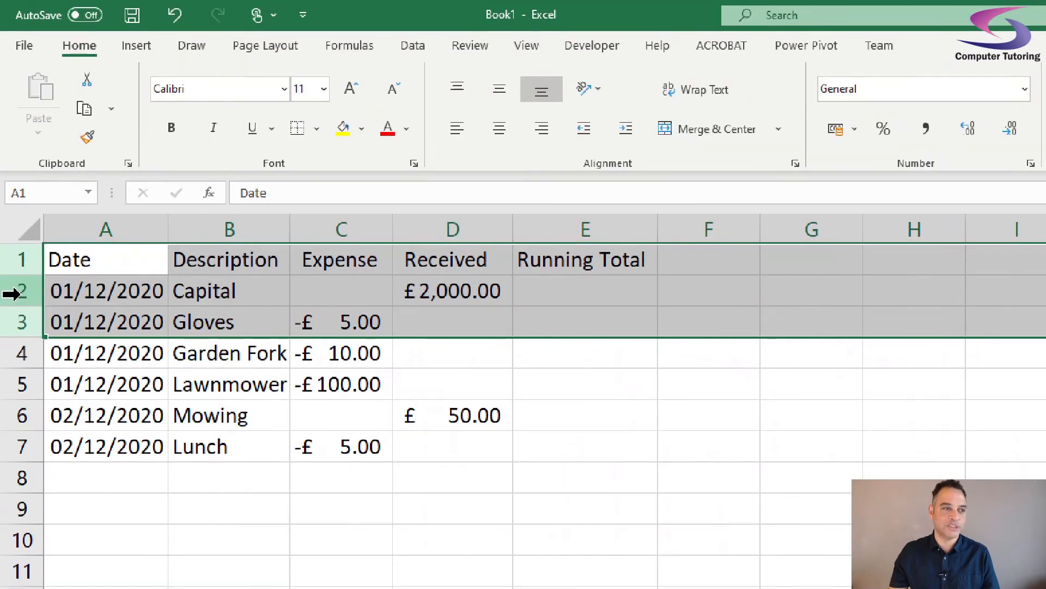
pyautogui.rightClick(28, 289)
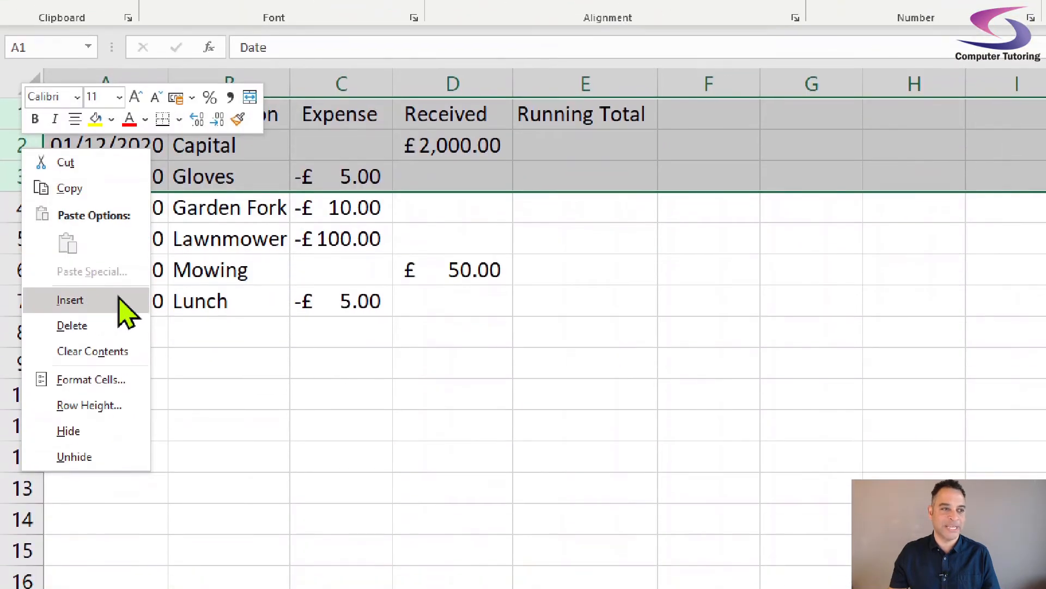
pyautogui.click(120, 300)
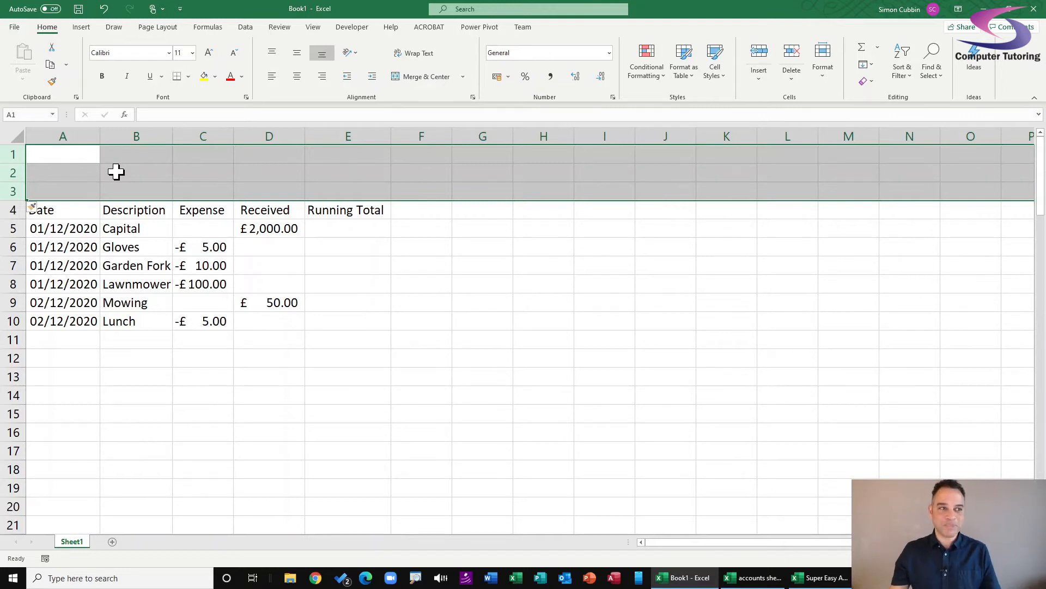
# Step: Enter the summary labels "Expenses" in A1 and "Received" in A2
pyautogui.click(62, 150)
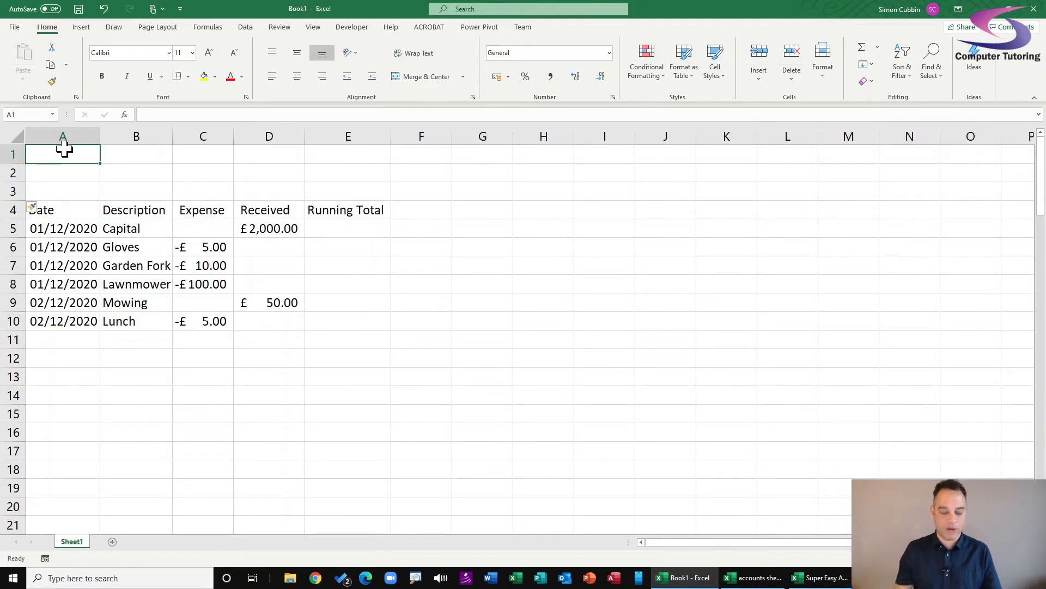
pyautogui.write('Exp')
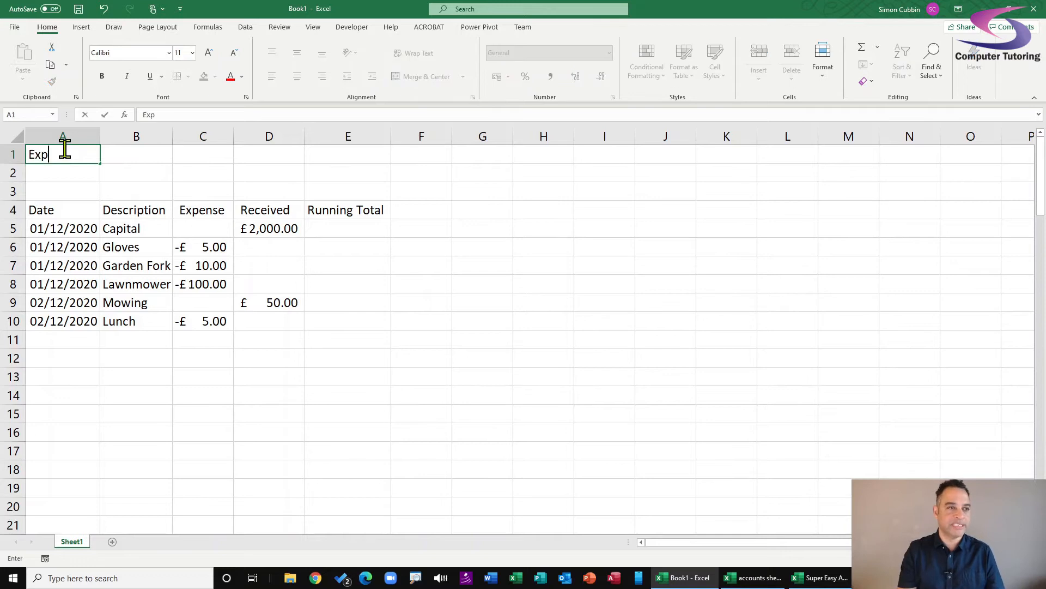
pyautogui.write('enses')
pyautogui.press('Return')
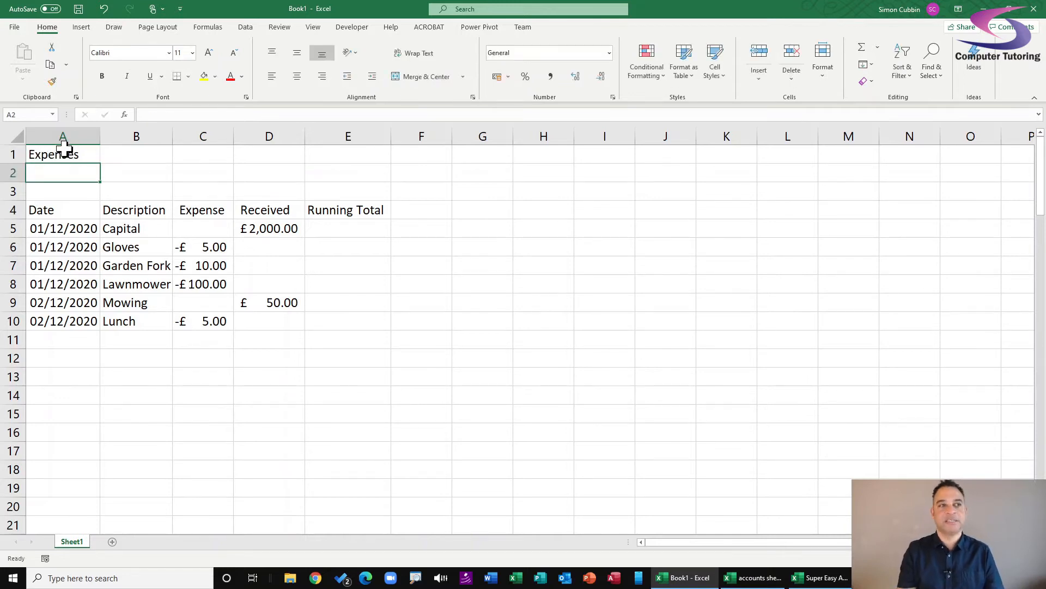
pyautogui.write('Rec')
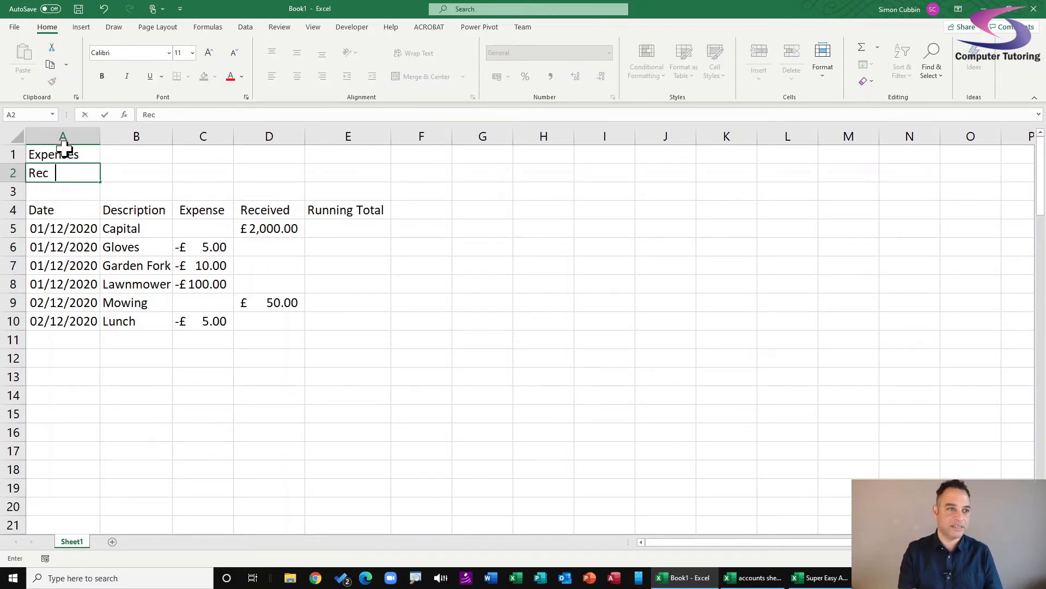
pyautogui.write('eived')
pyautogui.press('Return')
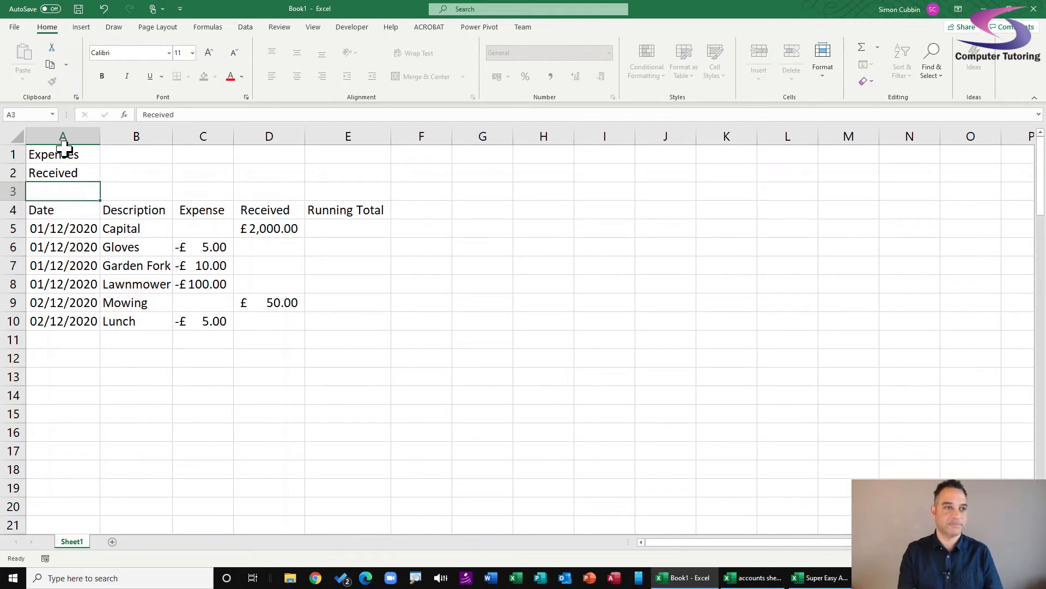
# Step: Total the expenses in B1 with an AutoSum formula covering C5:C100
pyautogui.click(153, 157)
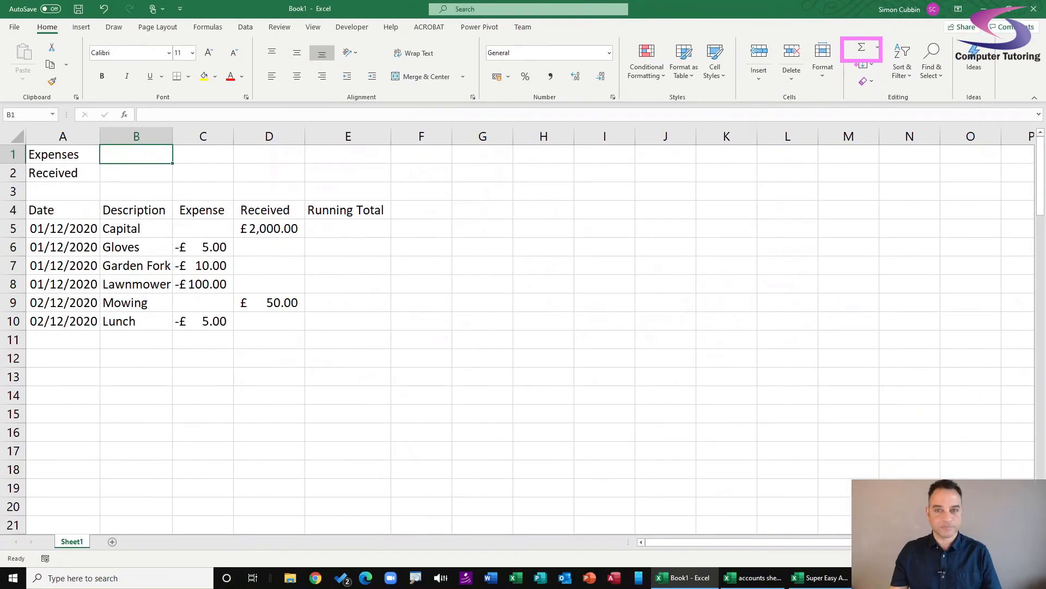
pyautogui.click(862, 48)
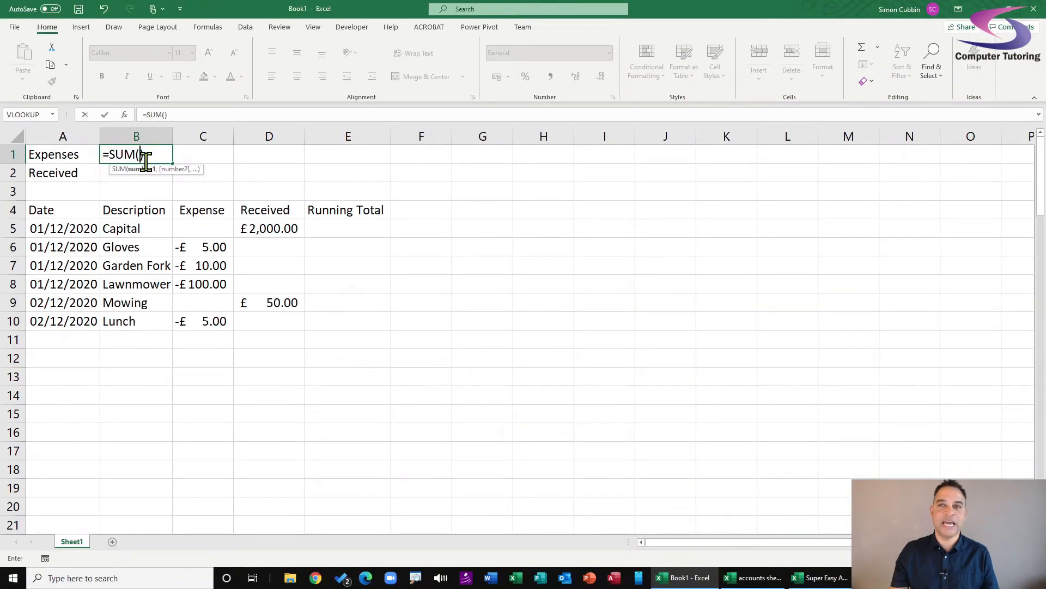
pyautogui.press('ctrl')
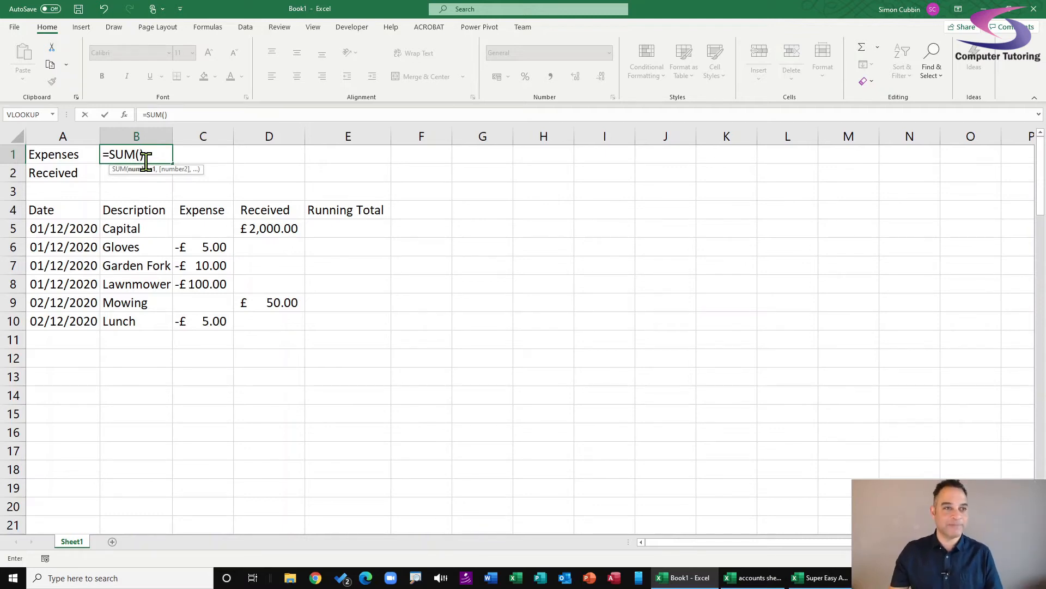
pyautogui.click(202, 227)
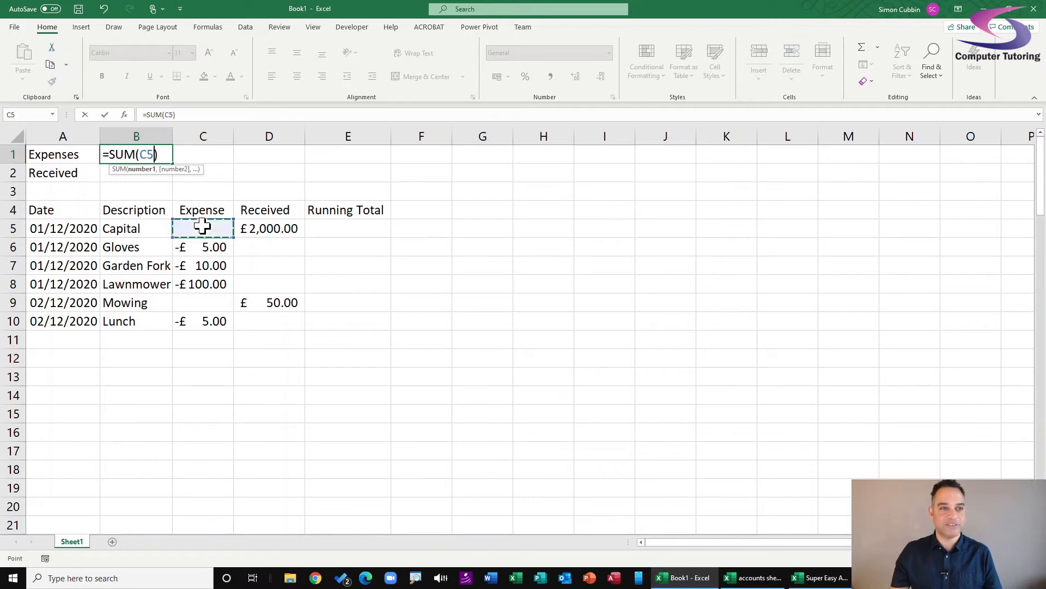
pyautogui.moveTo(202, 227); pyautogui.dragTo(206, 448)
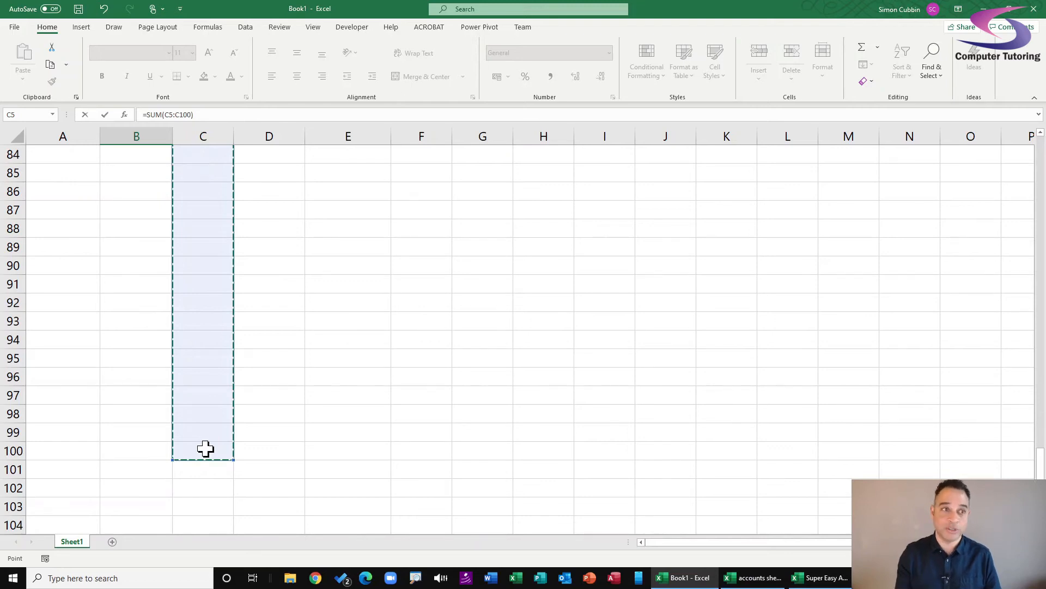
pyautogui.press('Escape')
pyautogui.scroll(1, 203, 351)
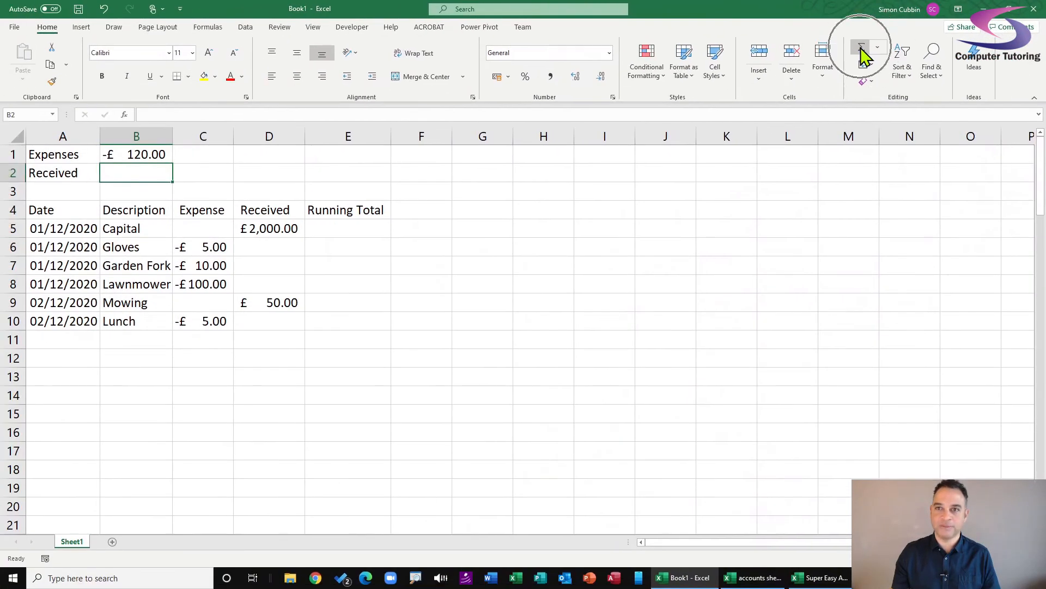
# Step: Total the received amounts in B2 with an AutoSum formula covering D5:D100
pyautogui.click(607, 116)
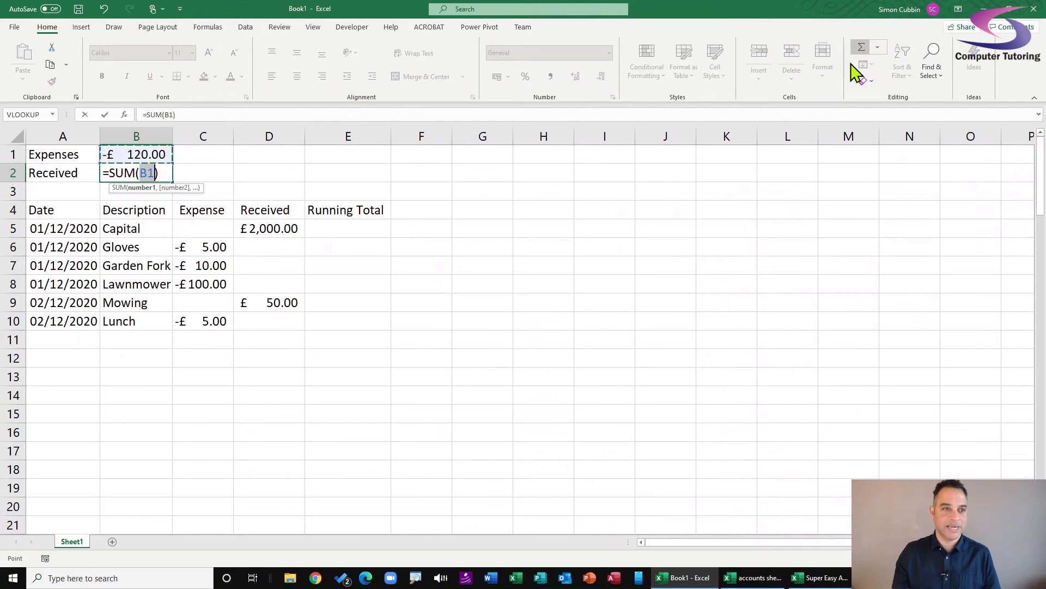
pyautogui.click(264, 230)
pyautogui.moveTo(264, 230); pyautogui.dragTo(262, 412)
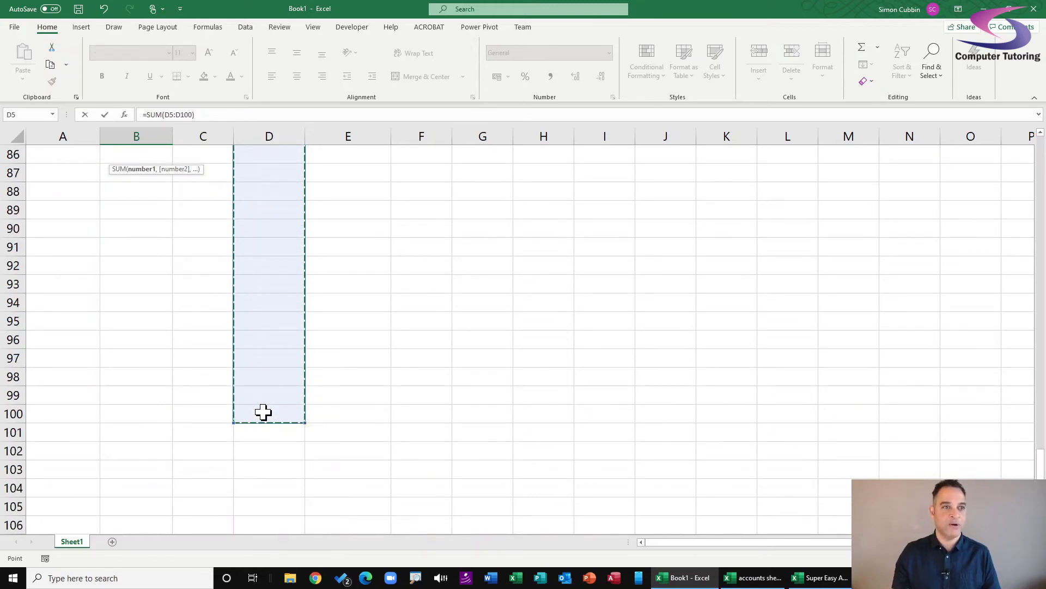
pyautogui.press('Escape')
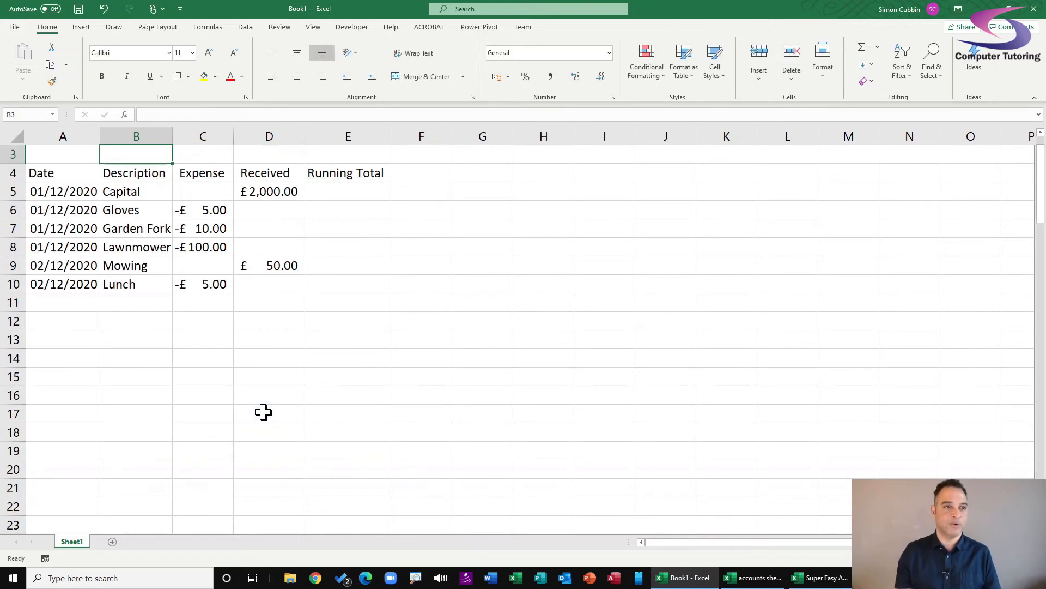
pyautogui.scroll(1, 263, 411)
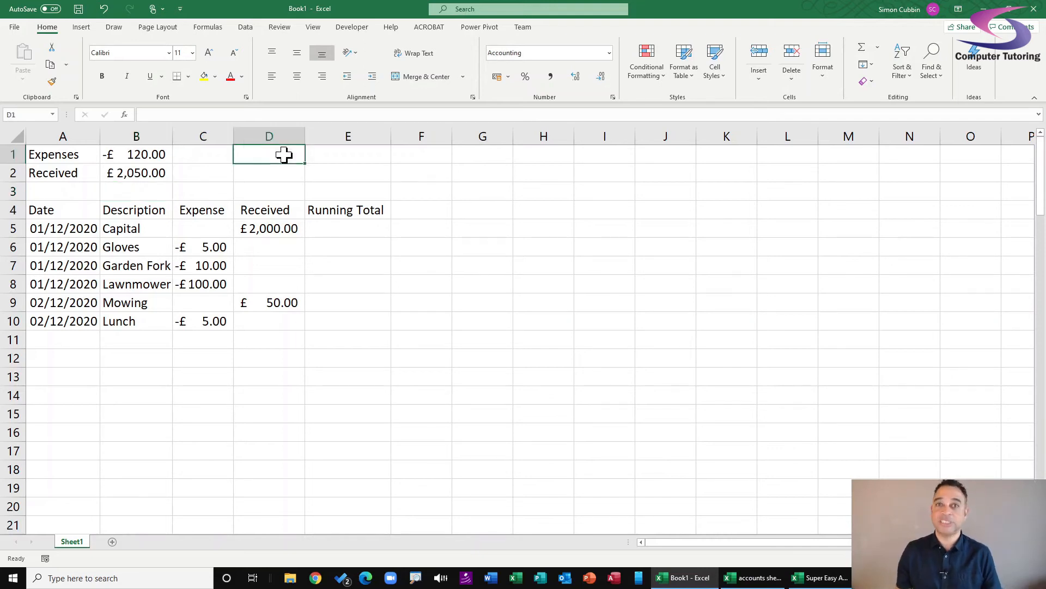
# Step: Label D1 "Balance" and calculate the balance in E1 with the formula =B1+B2
pyautogui.write('Balance3')
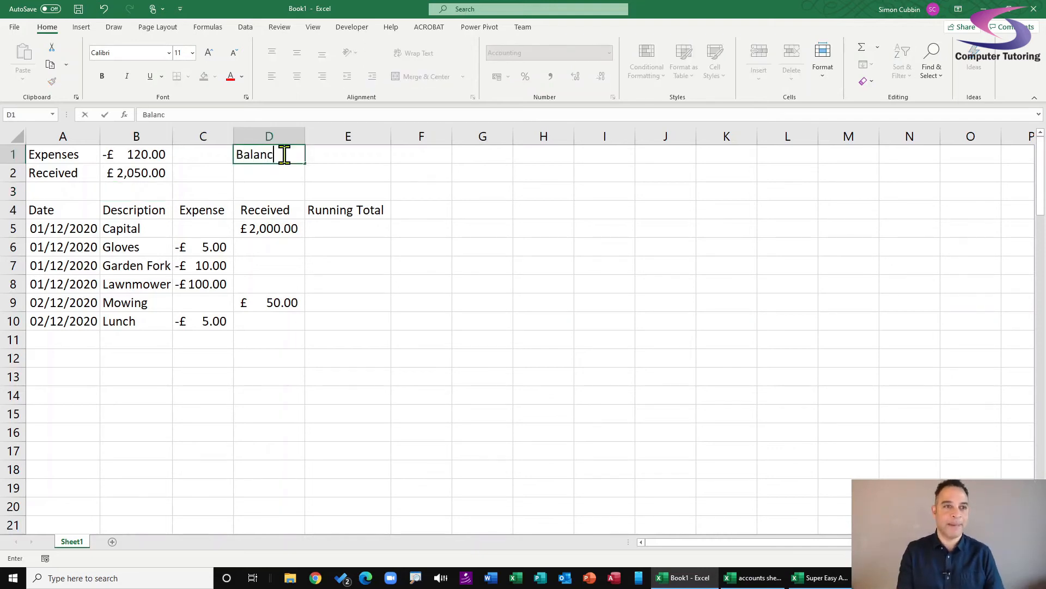
pyautogui.press('Tab')
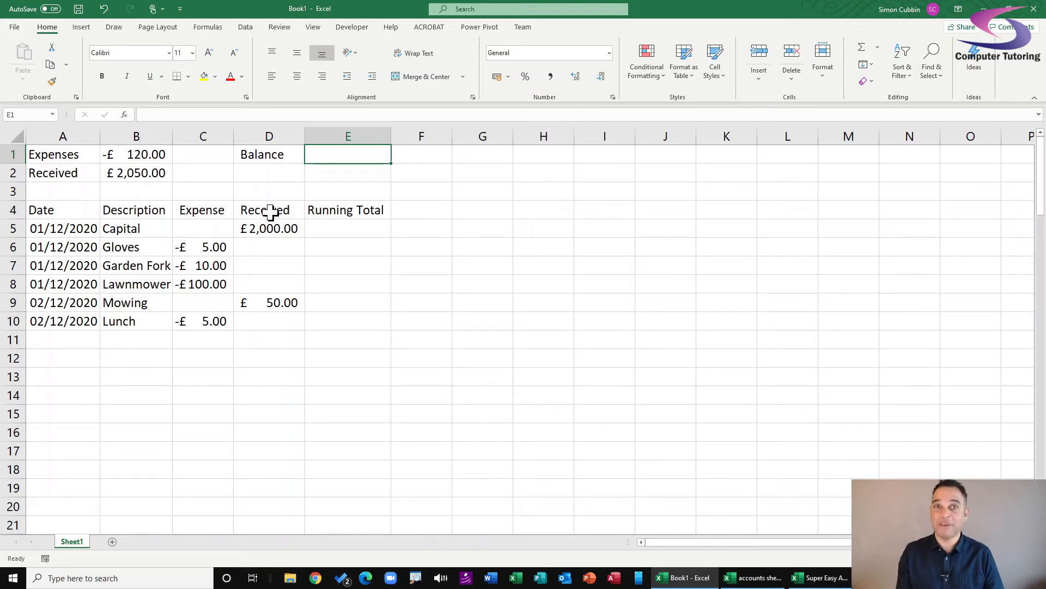
pyautogui.write('=')
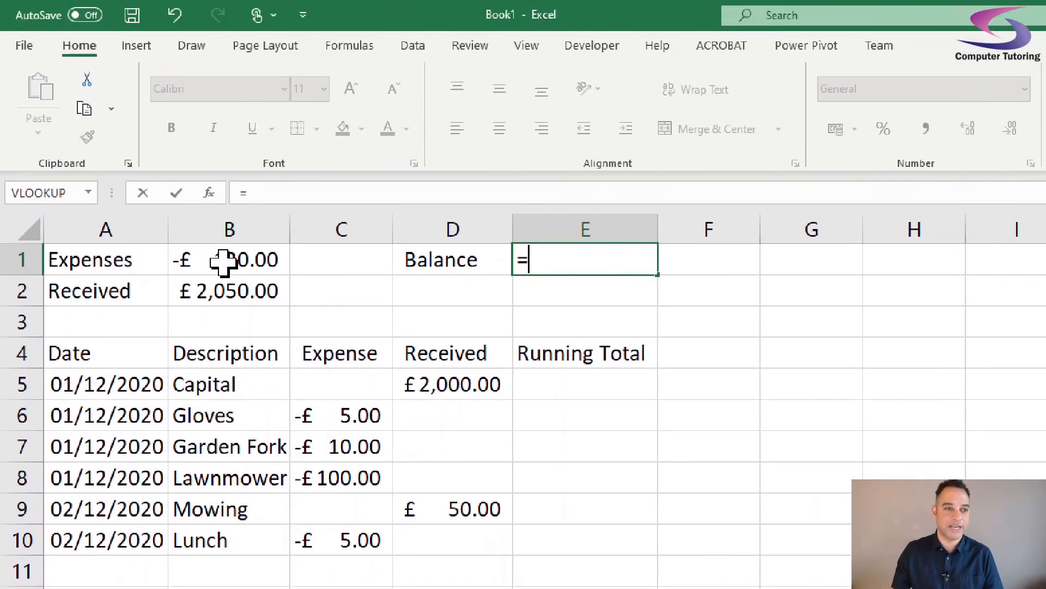
pyautogui.click(222, 218)
pyautogui.write('+')
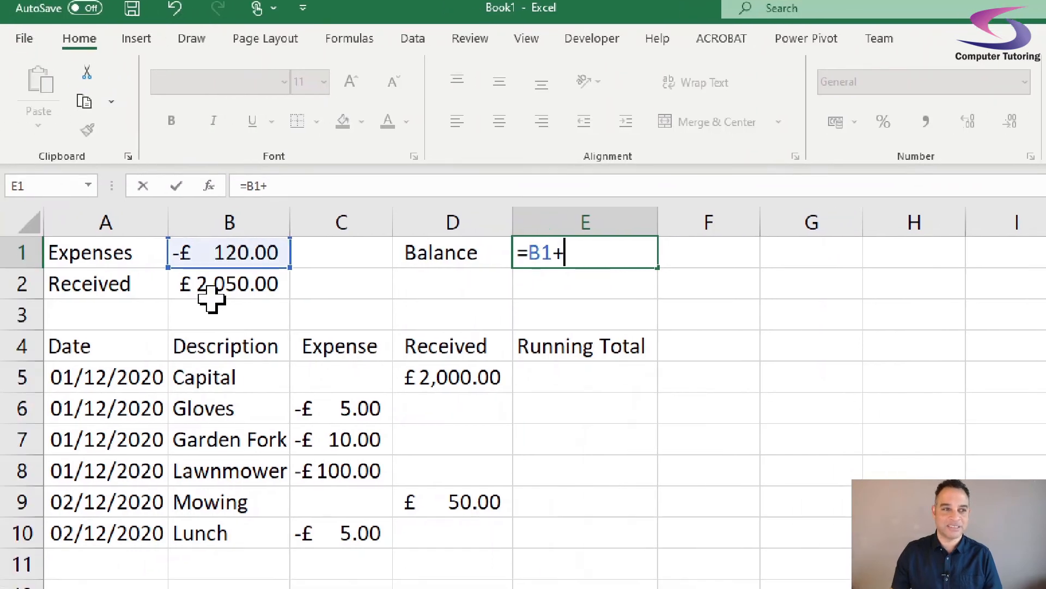
pyautogui.click(209, 286)
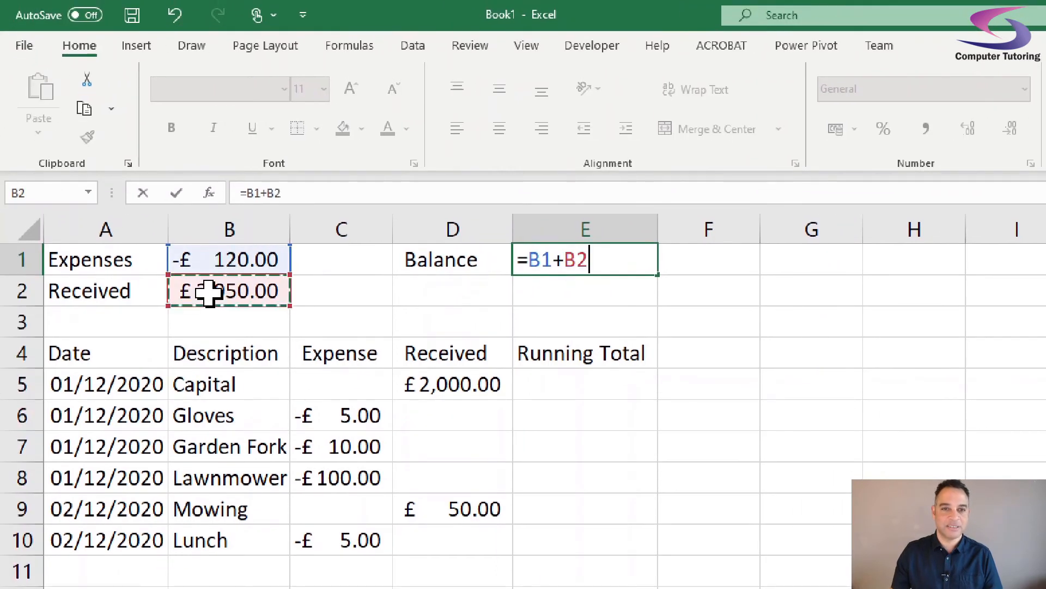
pyautogui.press('Return')
pyautogui.press('Left')
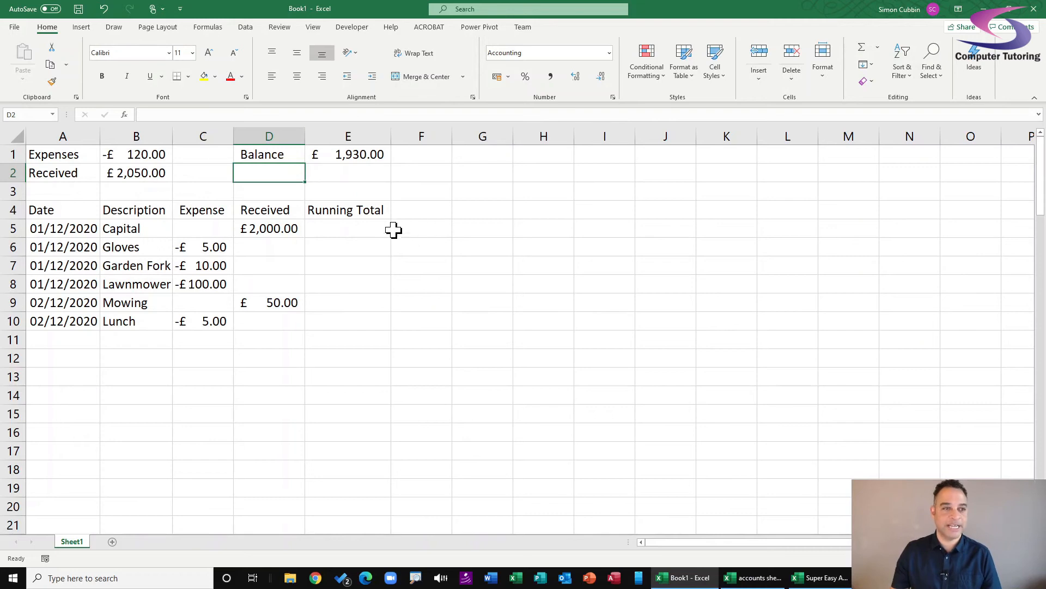
# Step: Start an AutoSum formula in E5 under Running Total that sums C5:D5
pyautogui.click(356, 226)
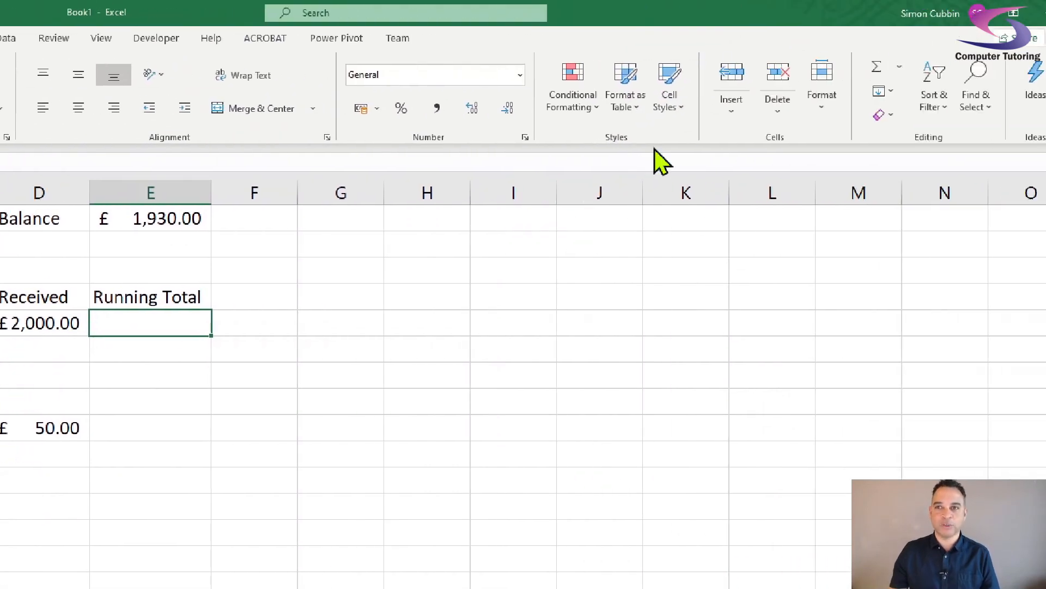
pyautogui.click(785, 68)
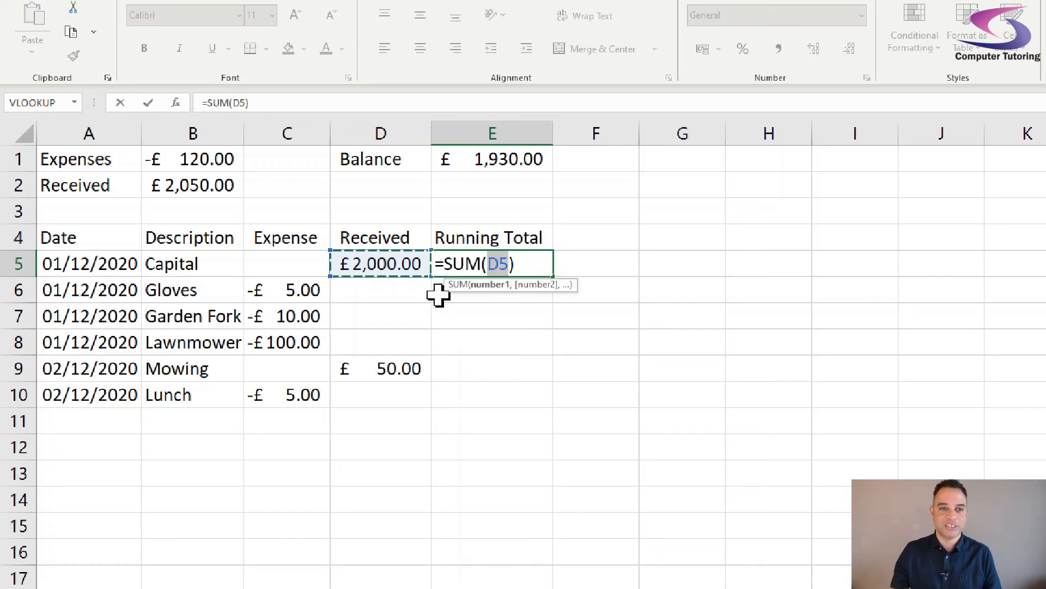
pyautogui.click(268, 263)
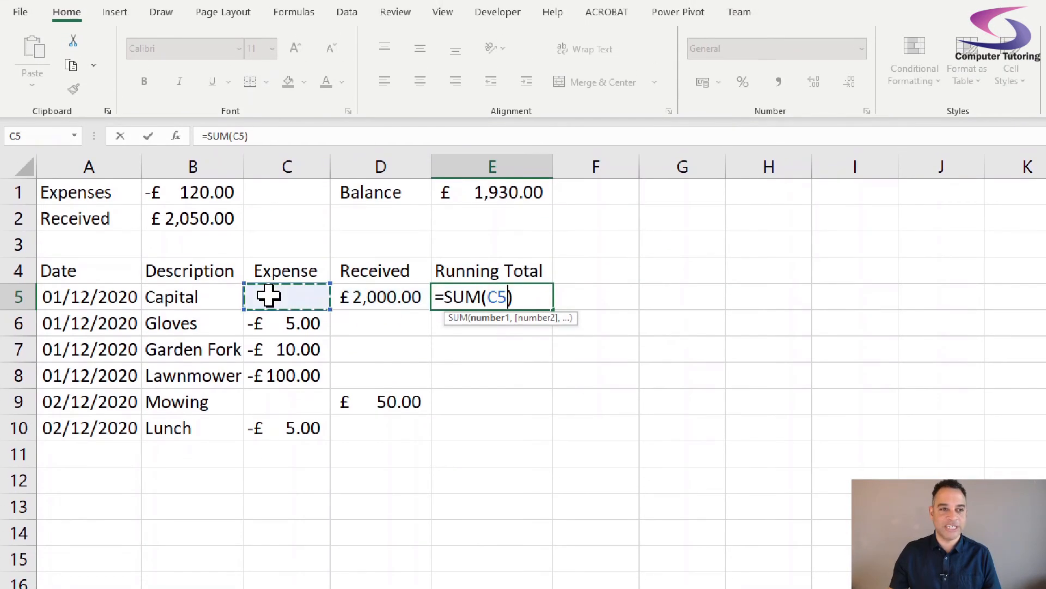
pyautogui.moveTo(268, 296); pyautogui.dragTo(376, 296)
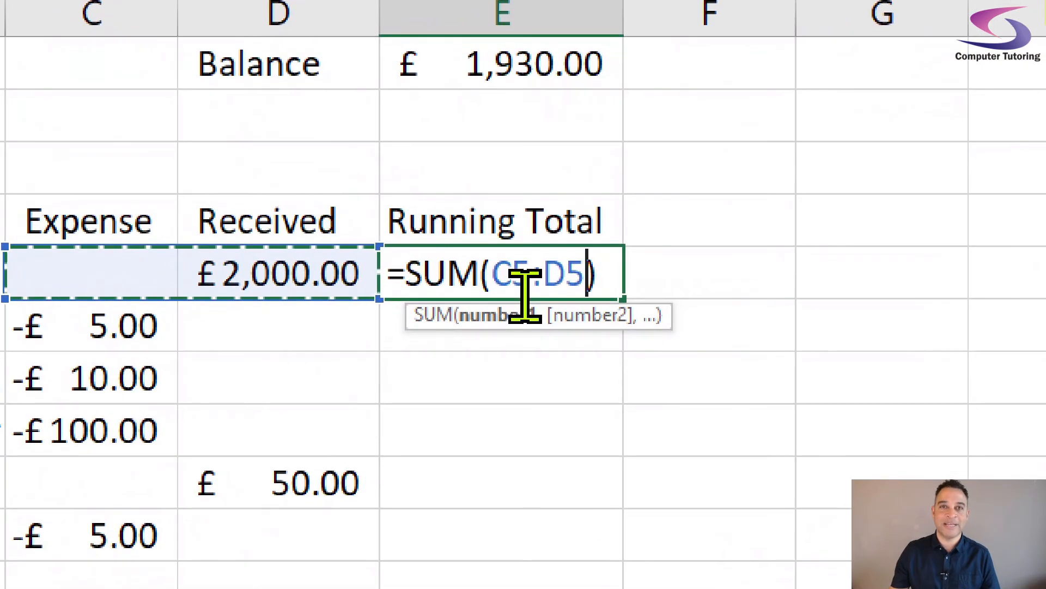
# Step: Lock the row of the formula's starting reference so that E5 holds =SUM(C$5:D5)
pyautogui.click(524, 297)
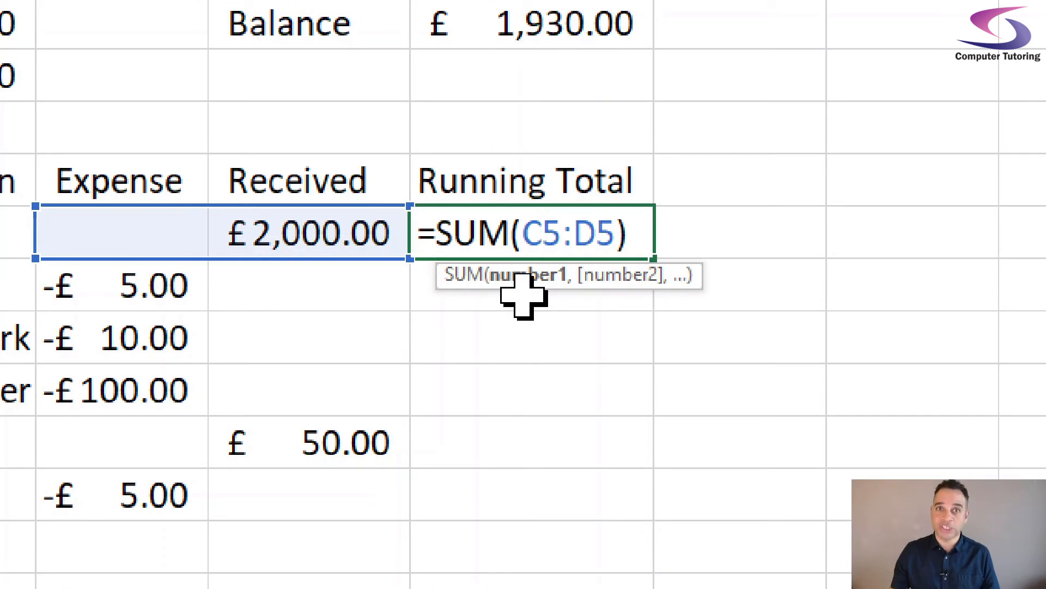
pyautogui.press('Right')
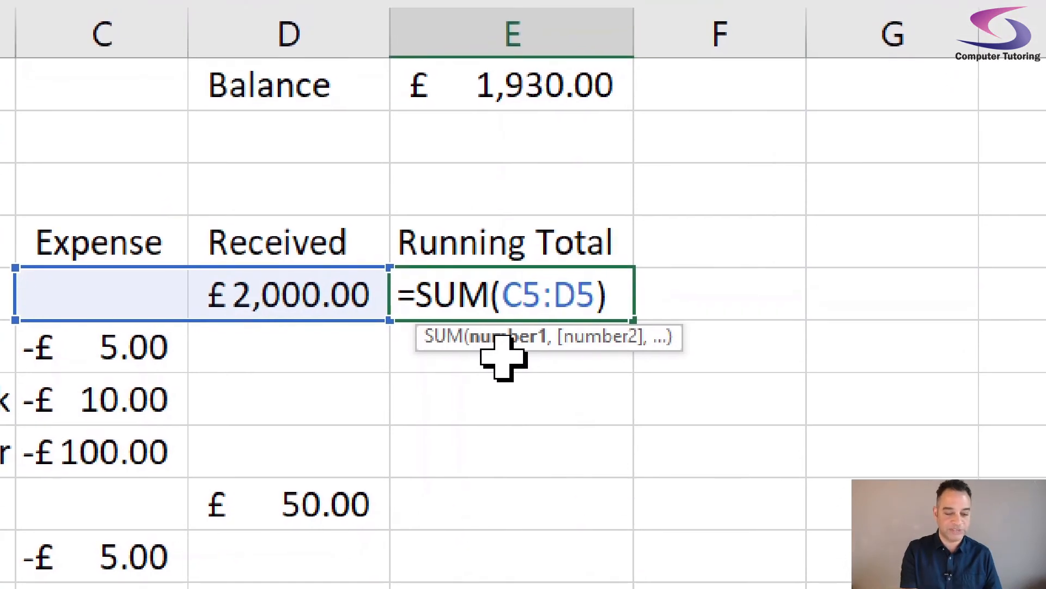
pyautogui.write('$')
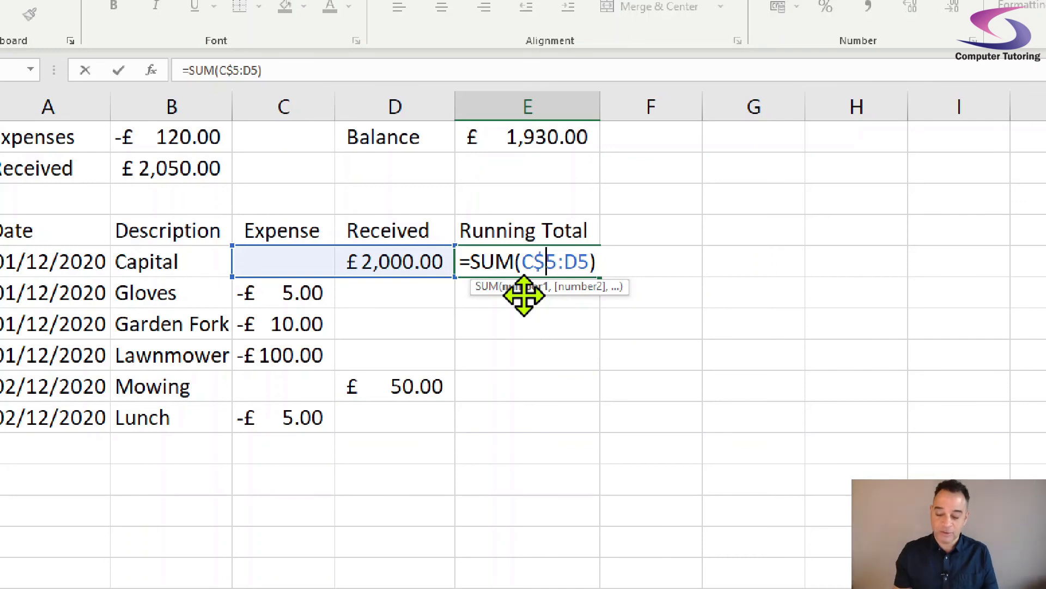
pyautogui.press('Return')
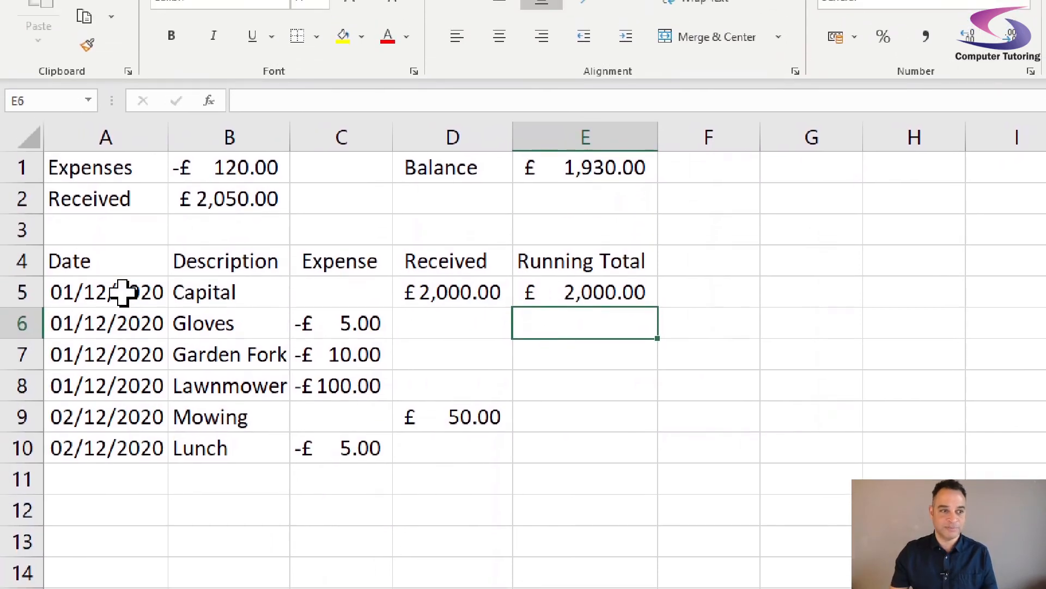
# Step: Fill the running total formula from E5 down to E100
pyautogui.click(35, 268)
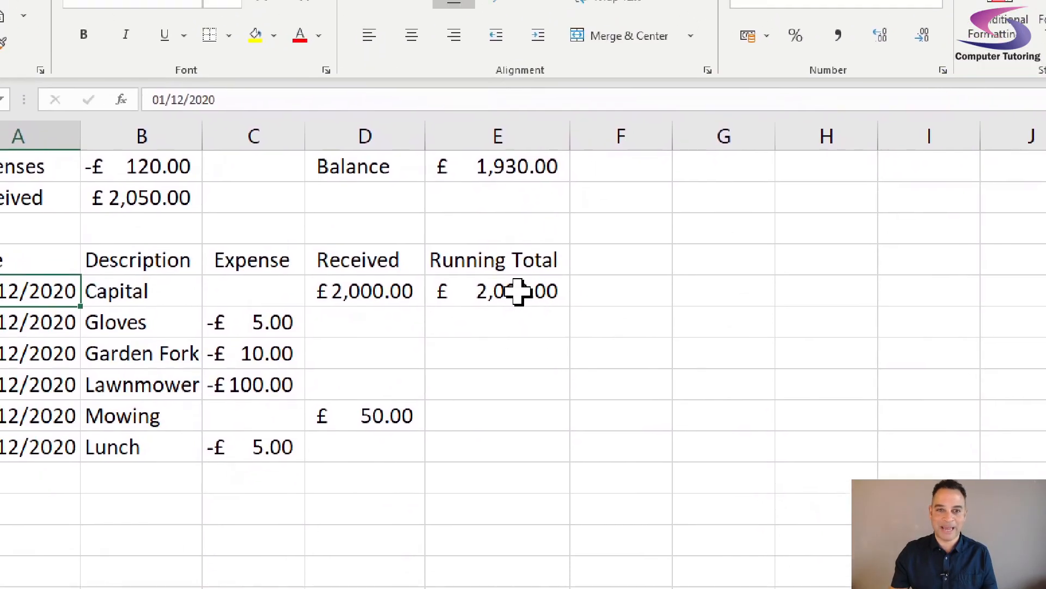
pyautogui.click(605, 291)
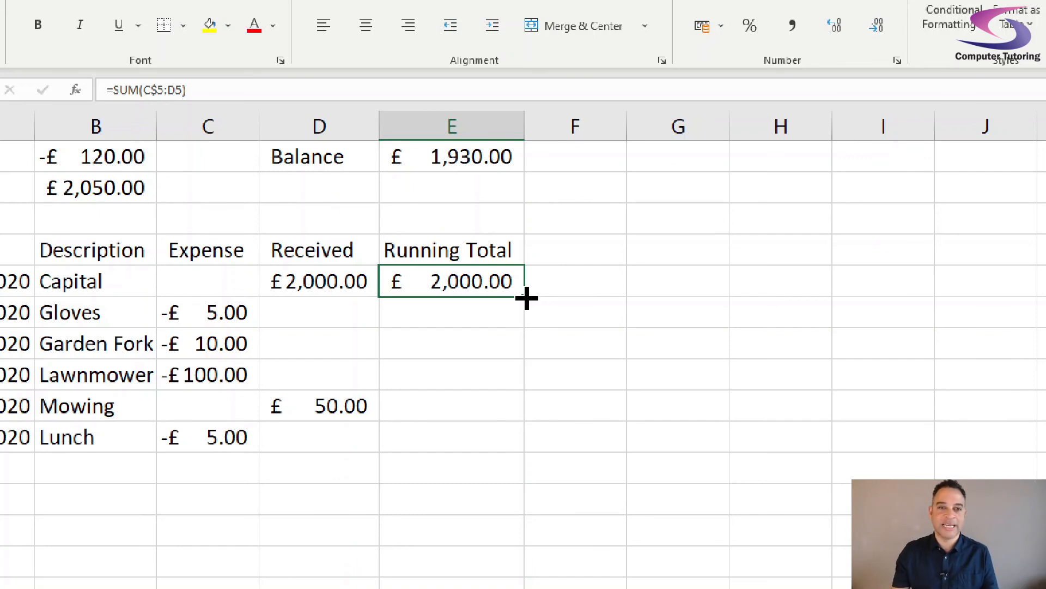
pyautogui.moveTo(527, 298)
pyautogui.mouseDown()
pyautogui.moveTo(527, 445)
pyautogui.moveTo(523, 296)
pyautogui.mouseUp()
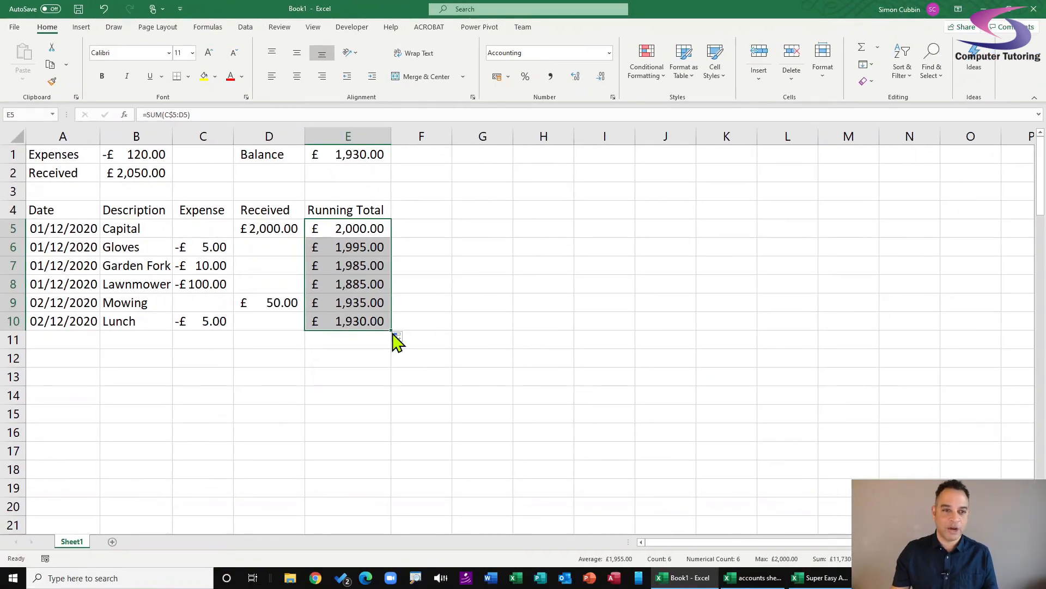
pyautogui.moveTo(393, 331); pyautogui.dragTo(380, 512)
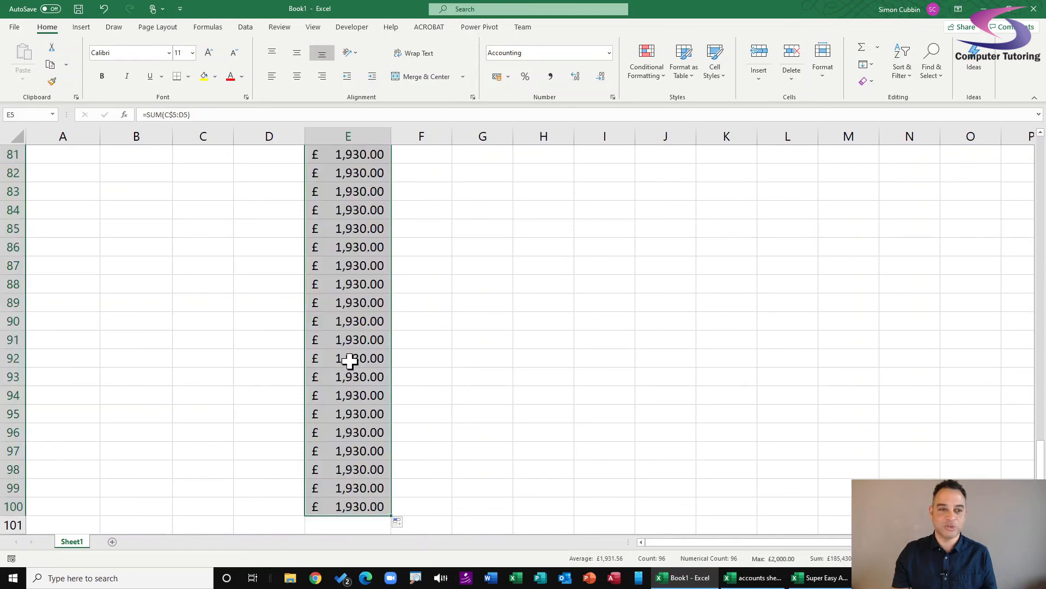
pyautogui.scroll(8, 339, 349)
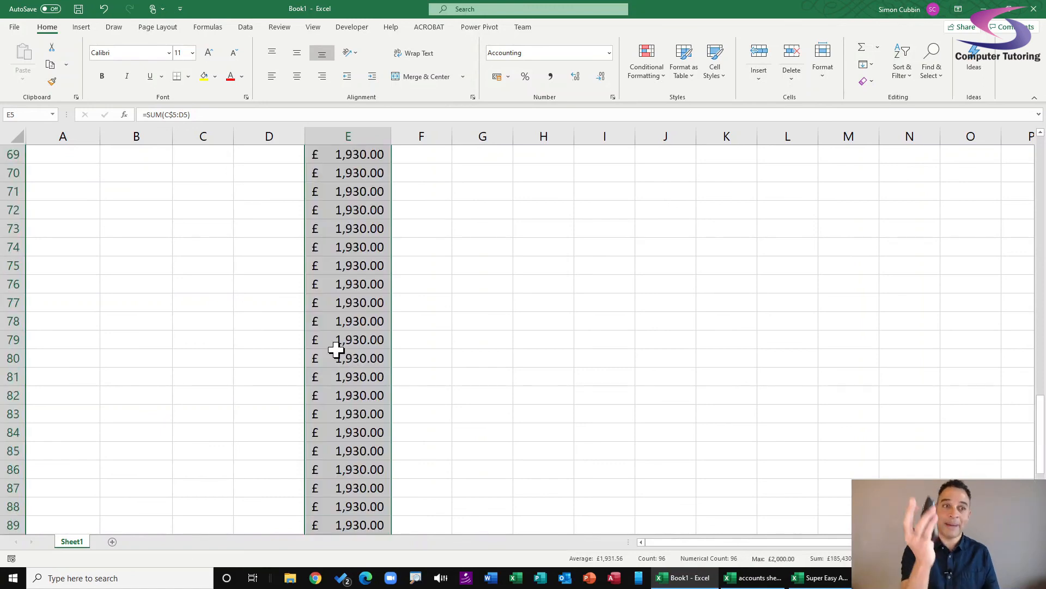
pyautogui.scroll(19, 337, 350)
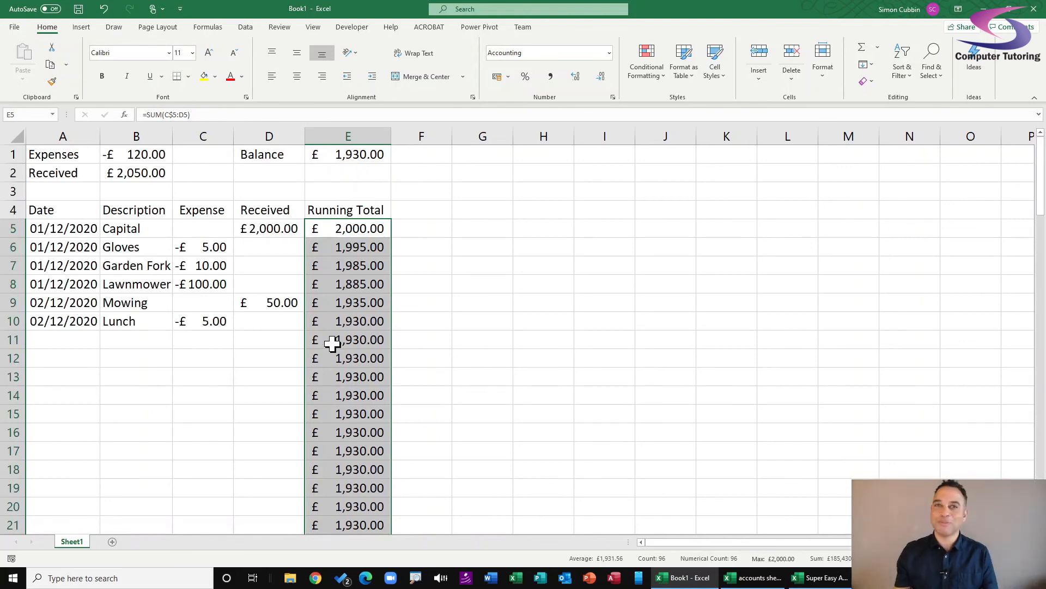
# Step: Add an entry in row 11 dated 03/12/2020 with the description "Pruning" and 40 as the received amount
pyautogui.click(37, 339)
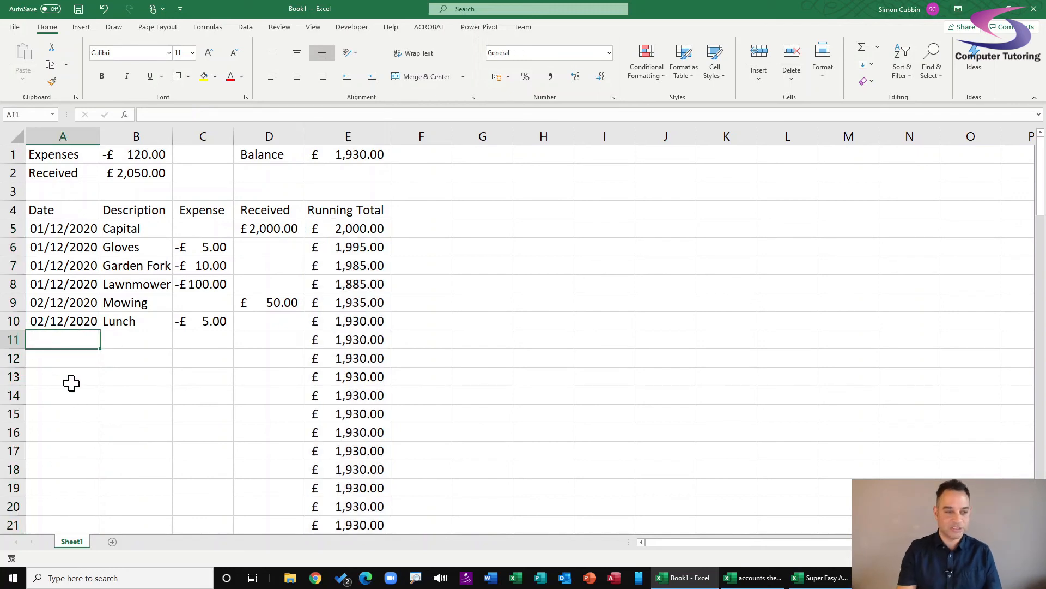
pyautogui.write('03/12/2020')
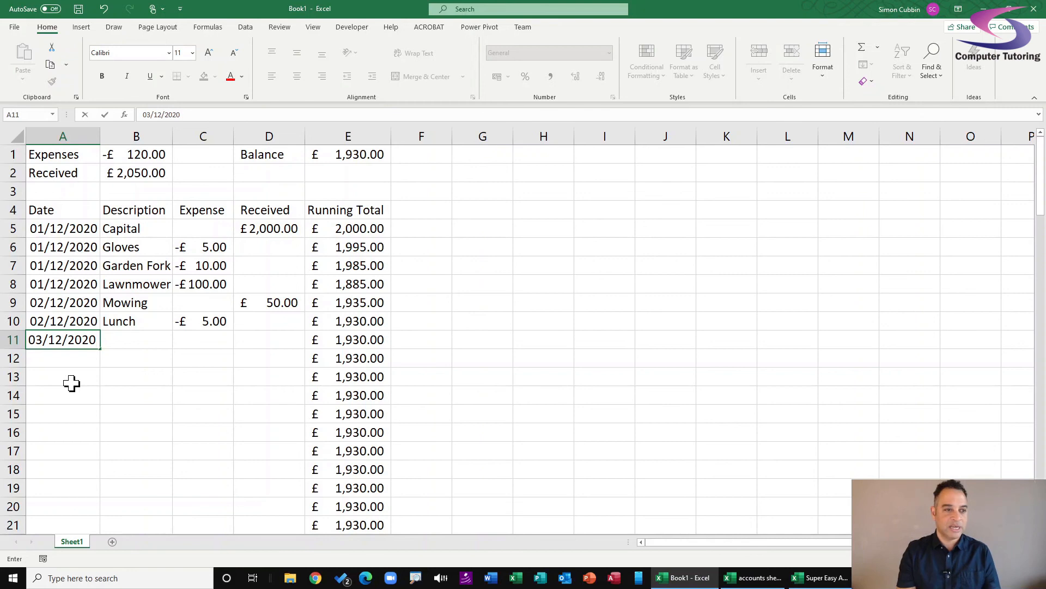
pyautogui.press('Tab')
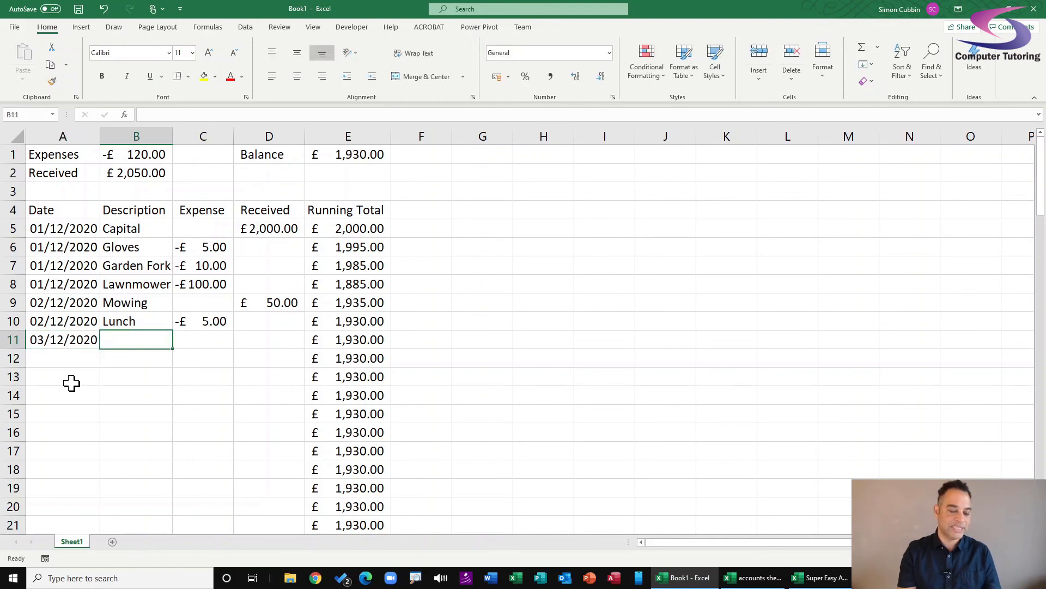
pyautogui.write('Pru')
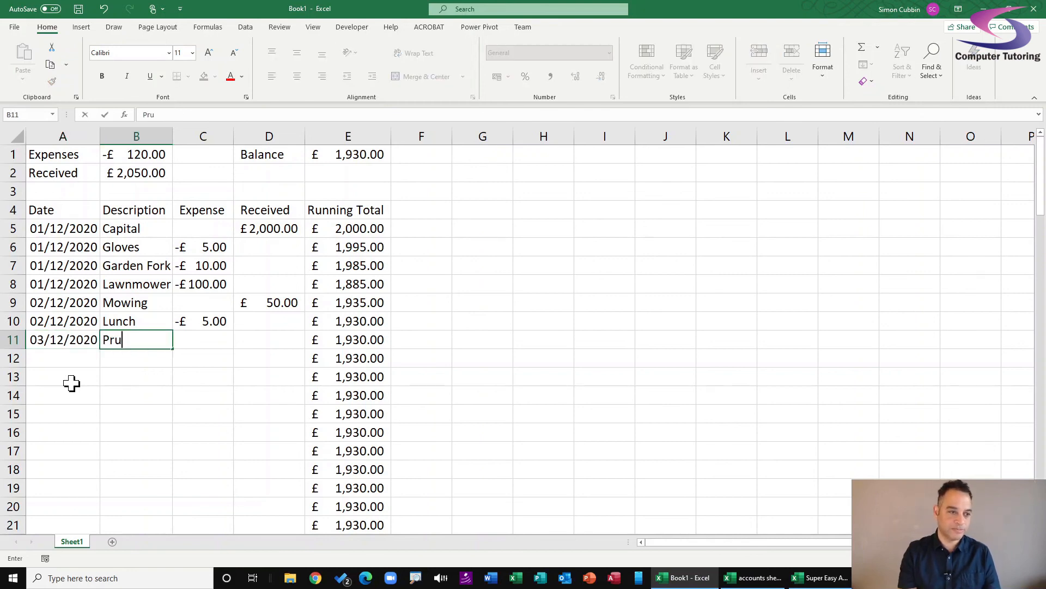
pyautogui.write('ning')
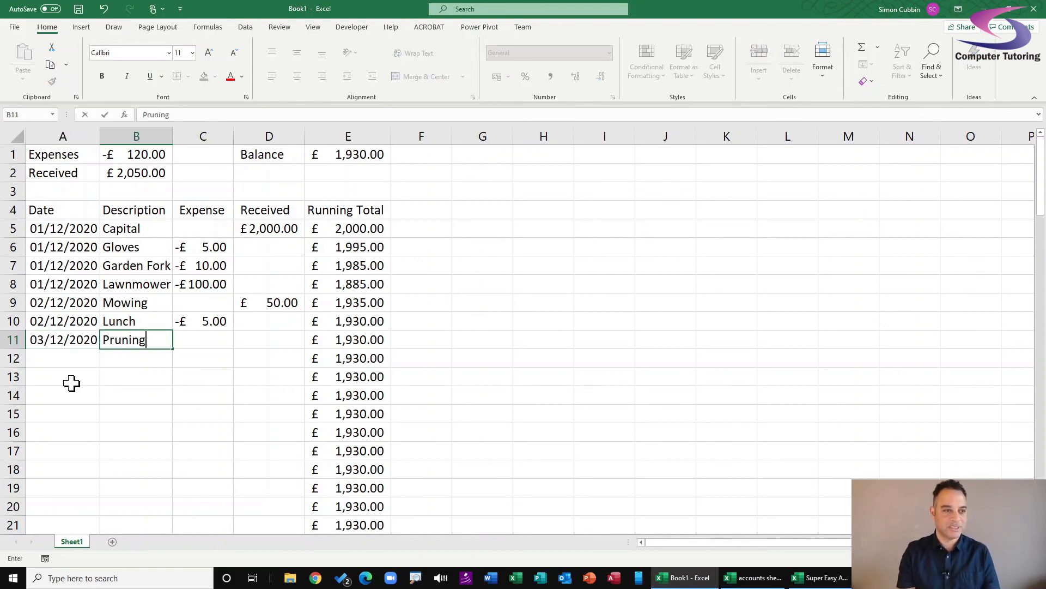
pyautogui.press('Tab')
pyautogui.press('Tab')
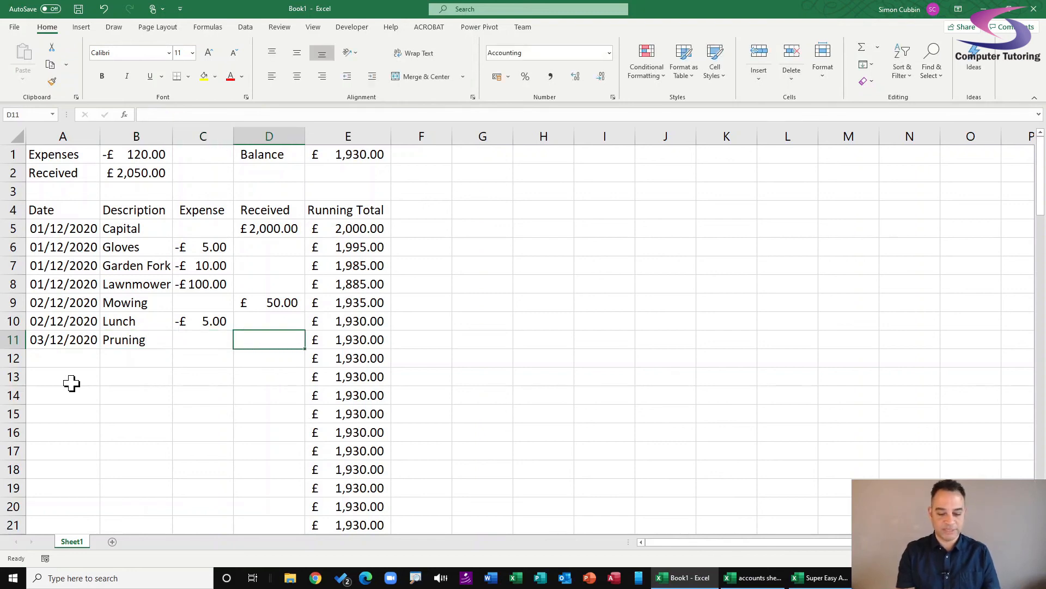
pyautogui.write('40')
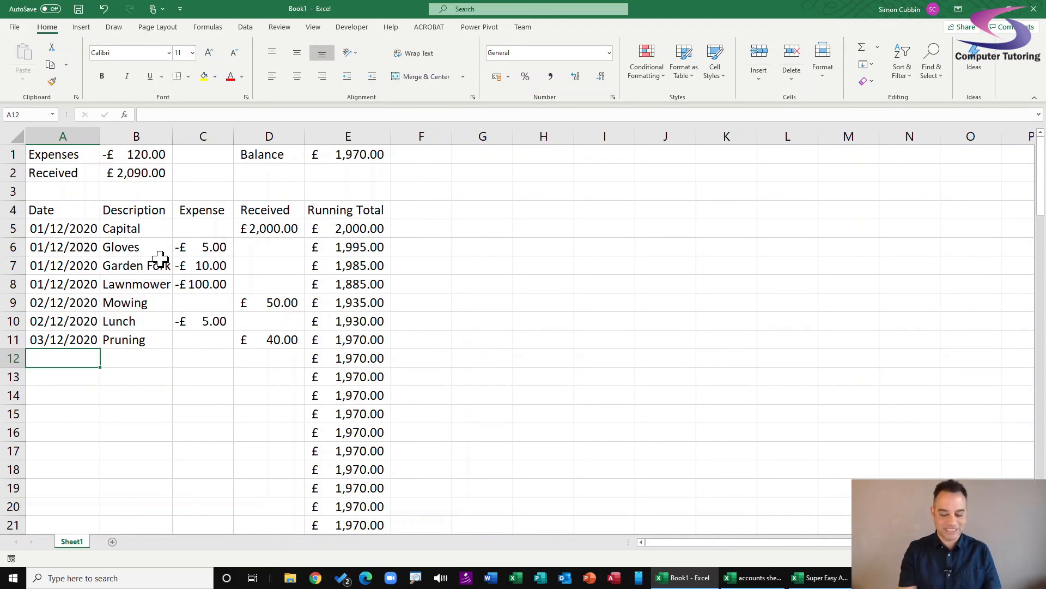
# Step: Add an entry in row 12 dated 03/12/2020 with the description "Shears" and -20 as the expense
pyautogui.write('03/12/202')
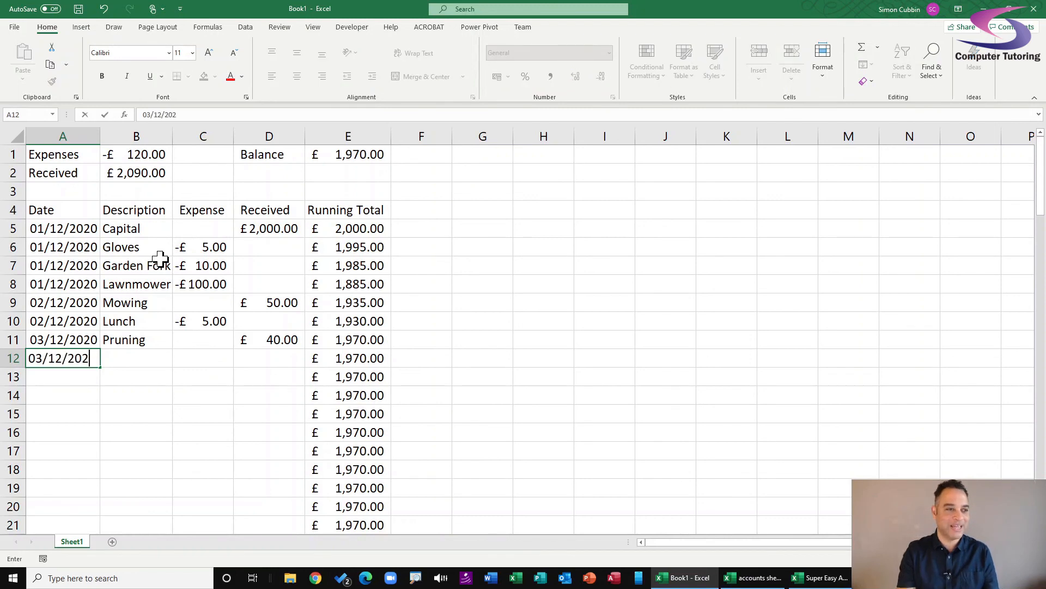
pyautogui.write('0')
pyautogui.press('Tab')
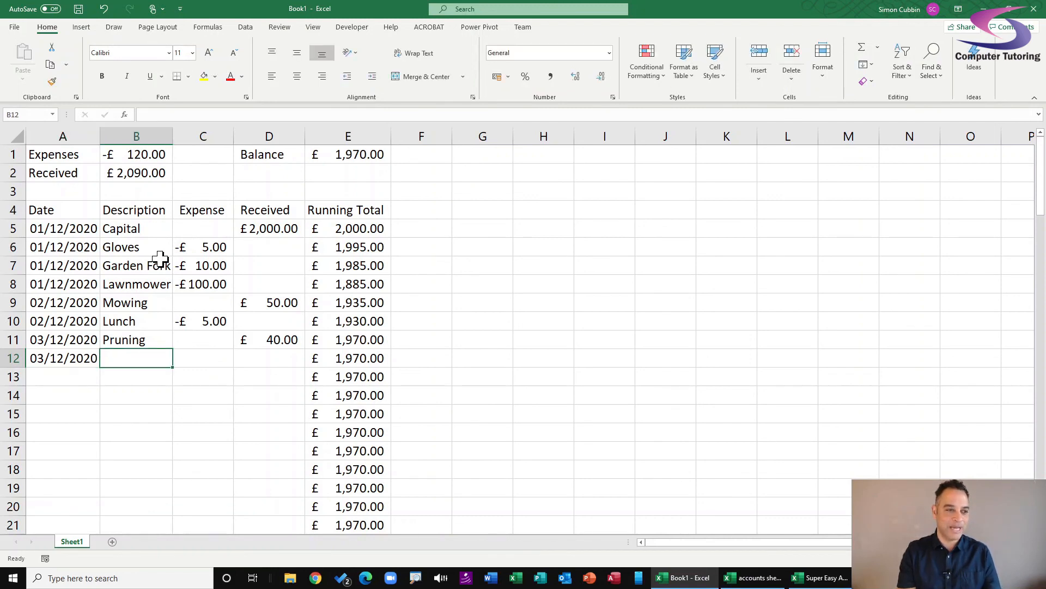
pyautogui.write('Shears')
pyautogui.press('Tab')
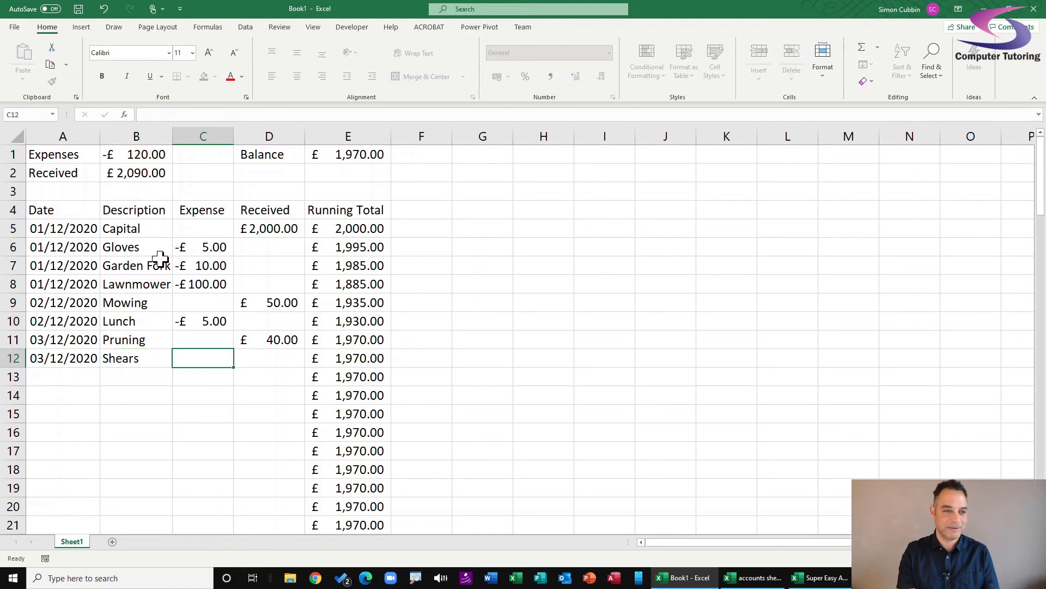
pyautogui.write('-20')
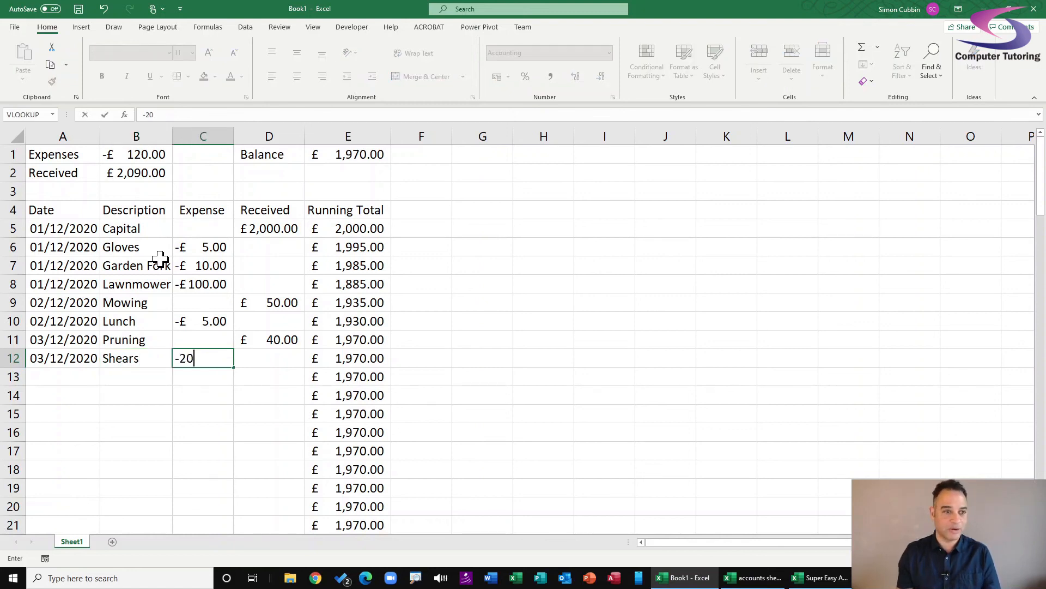
pyautogui.press('Tab')
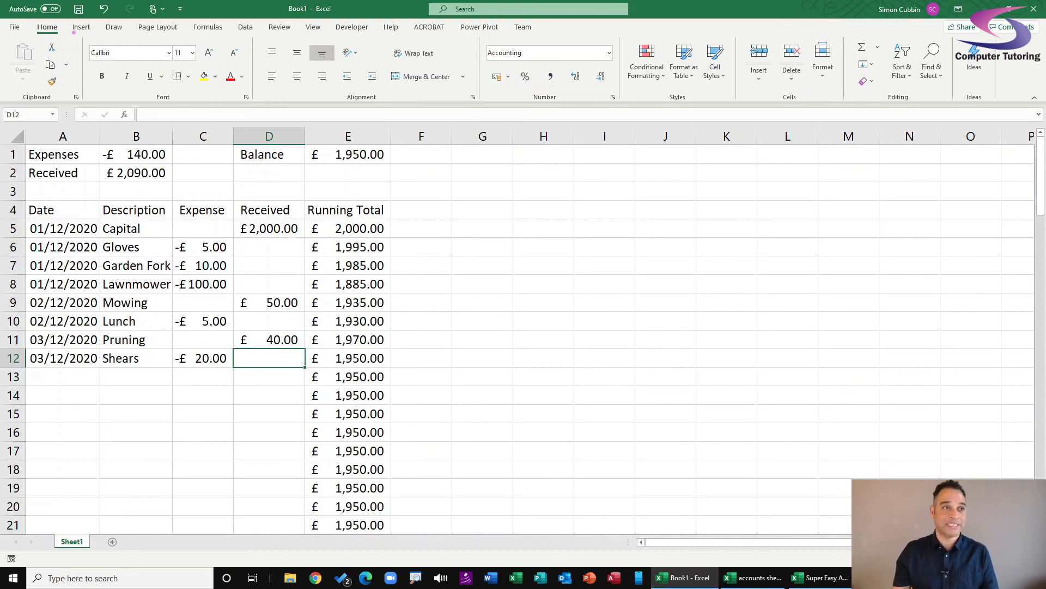
pyautogui.moveTo(81, 9); pyautogui.dragTo(132, 100)
pyautogui.press('Escape')
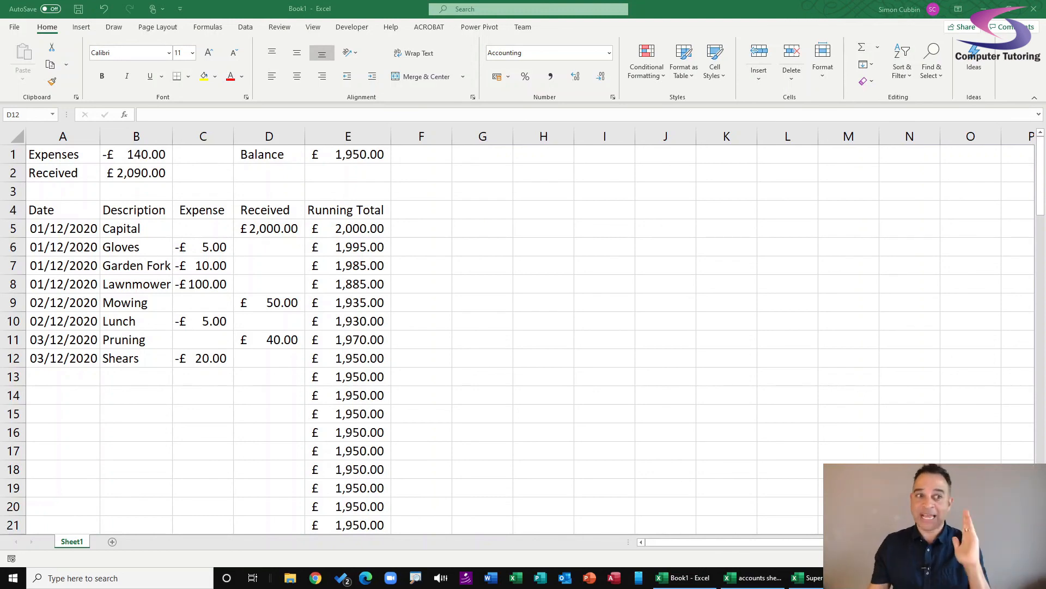
# Step: Switch to the finished "accounts sheet.xlsx" workbook to view its formatted layout
pyautogui.click(754, 579)
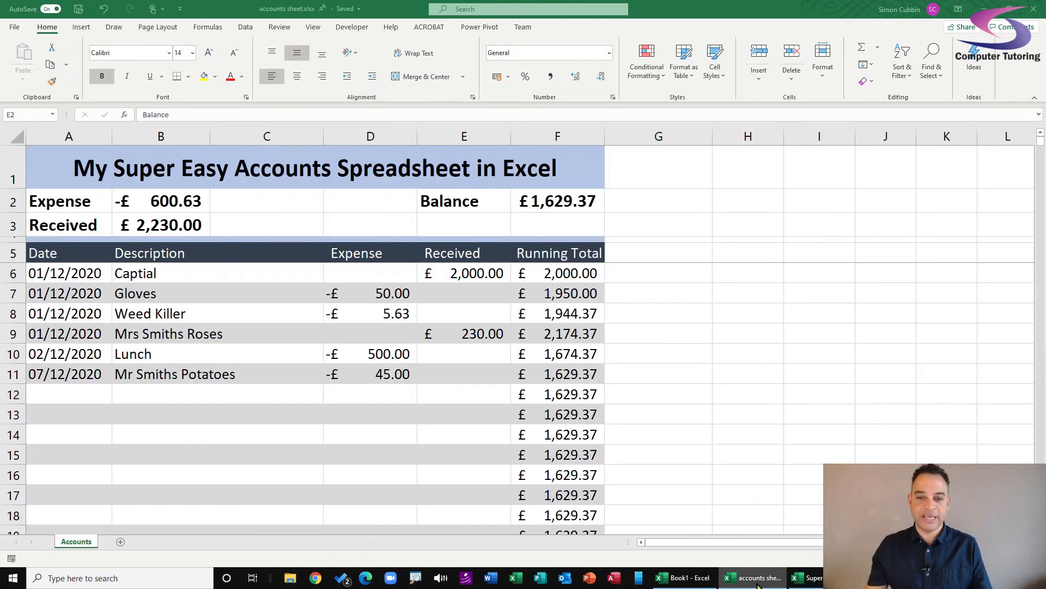